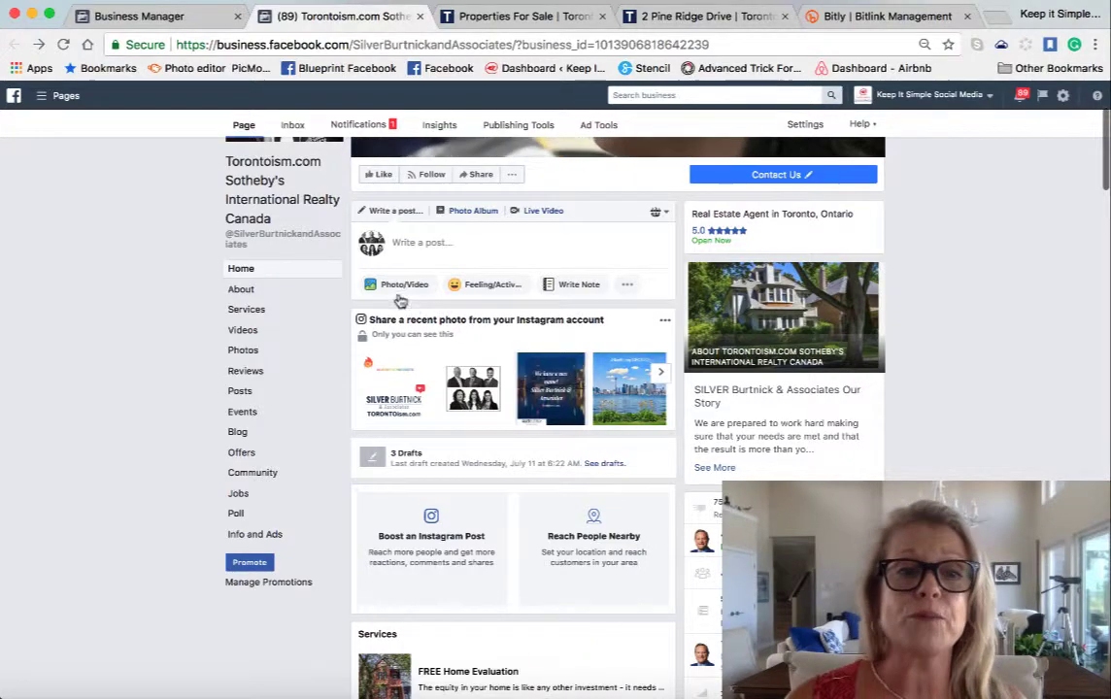
- Show the Photo/Video choices in the realty Page's Write a post box
{"action": "scroll", "coordinate": [403, 296], "scroll_direction": "up", "scroll_amount": 1}
{"action": "scroll", "coordinate": [405, 294], "scroll_direction": "up", "scroll_amount": 3}
{"action": "scroll", "coordinate": [405, 294], "scroll_direction": "down", "scroll_amount": 4}
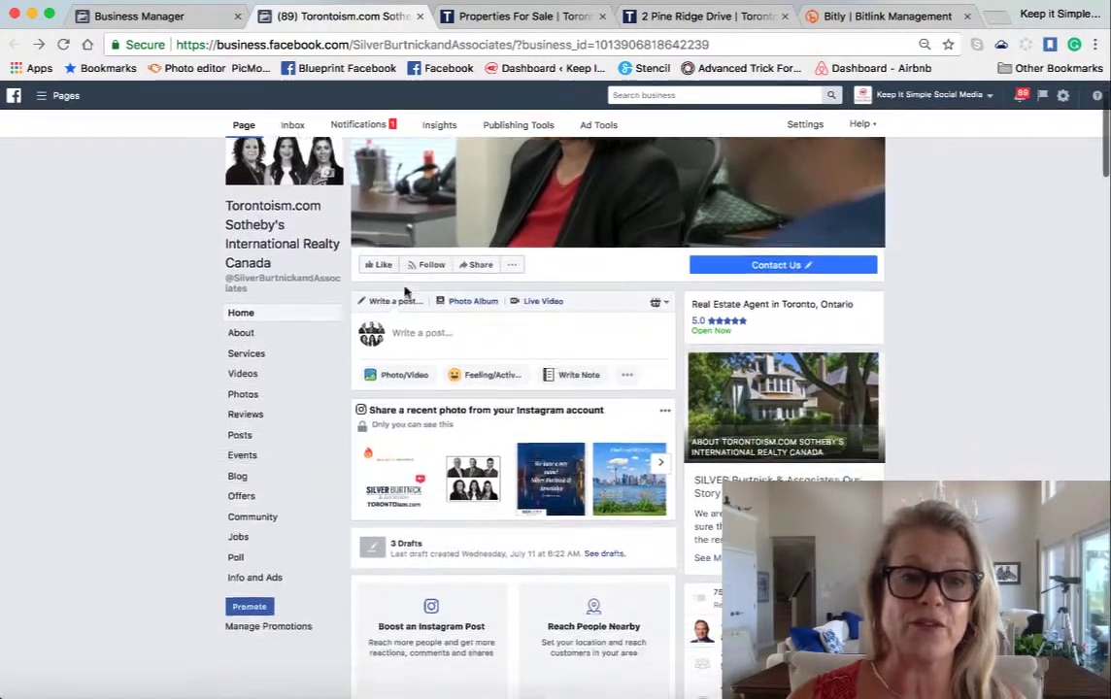
{"action": "scroll", "coordinate": [405, 291], "scroll_direction": "down", "scroll_amount": 1}
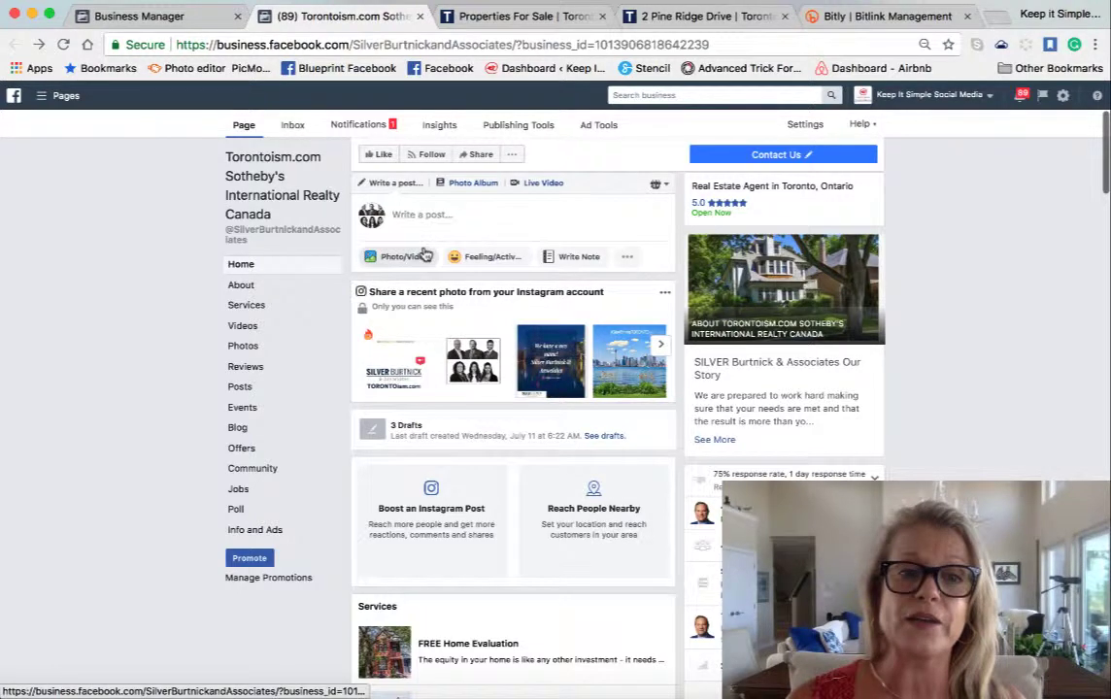
{"action": "left_click", "coordinate": [370, 257]}
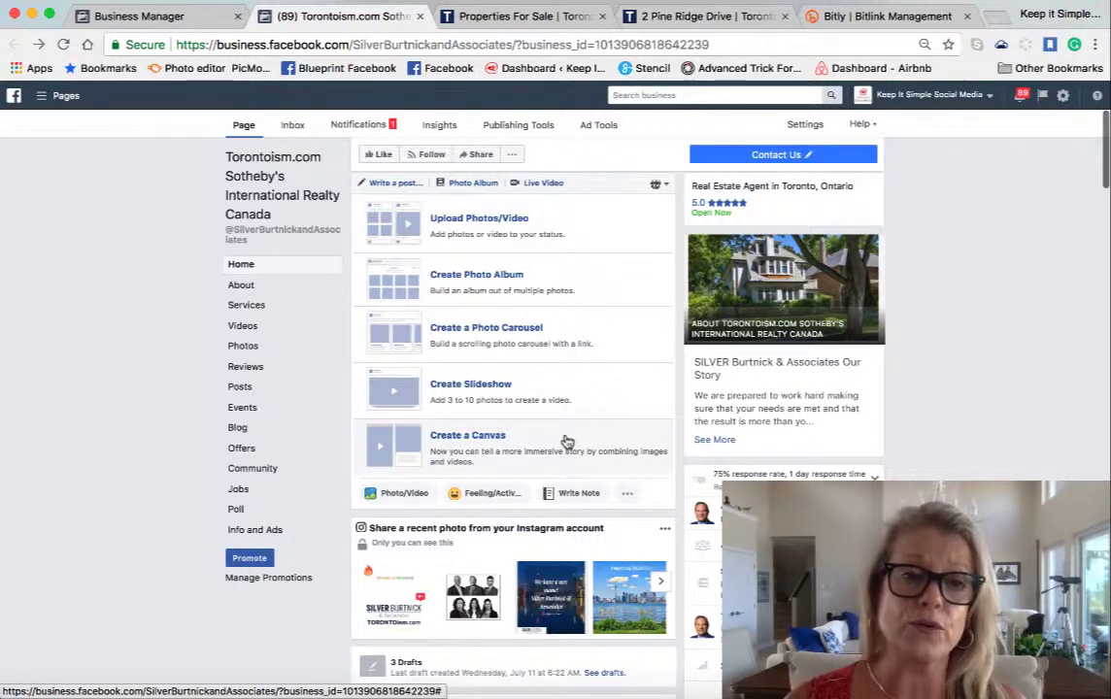
- Expand the photo composer via Upload Photos/Video, cancelling the file picker without choosing files
{"action": "left_click", "coordinate": [477, 226]}
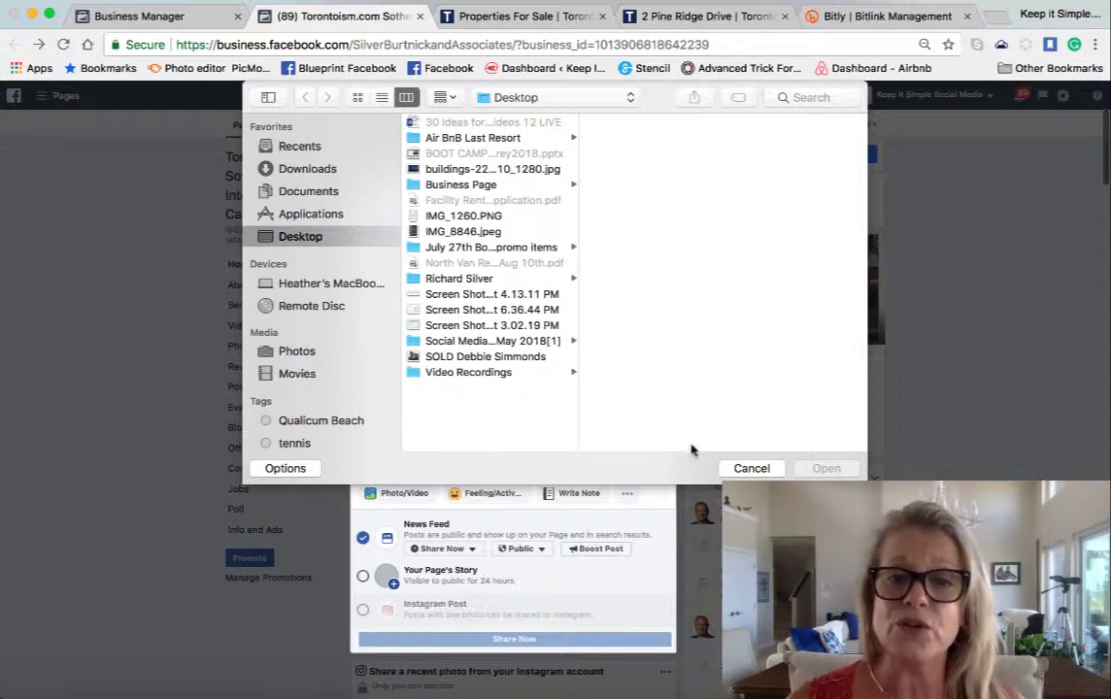
{"action": "left_click", "coordinate": [750, 468]}
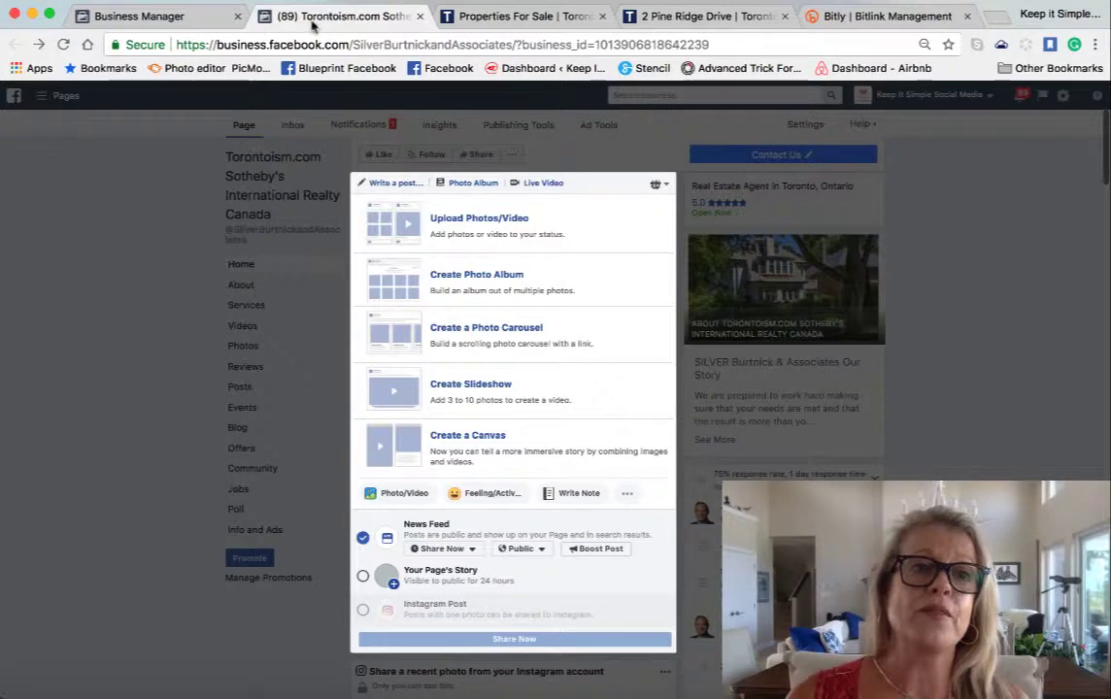
{"action": "left_click", "coordinate": [493, 18]}
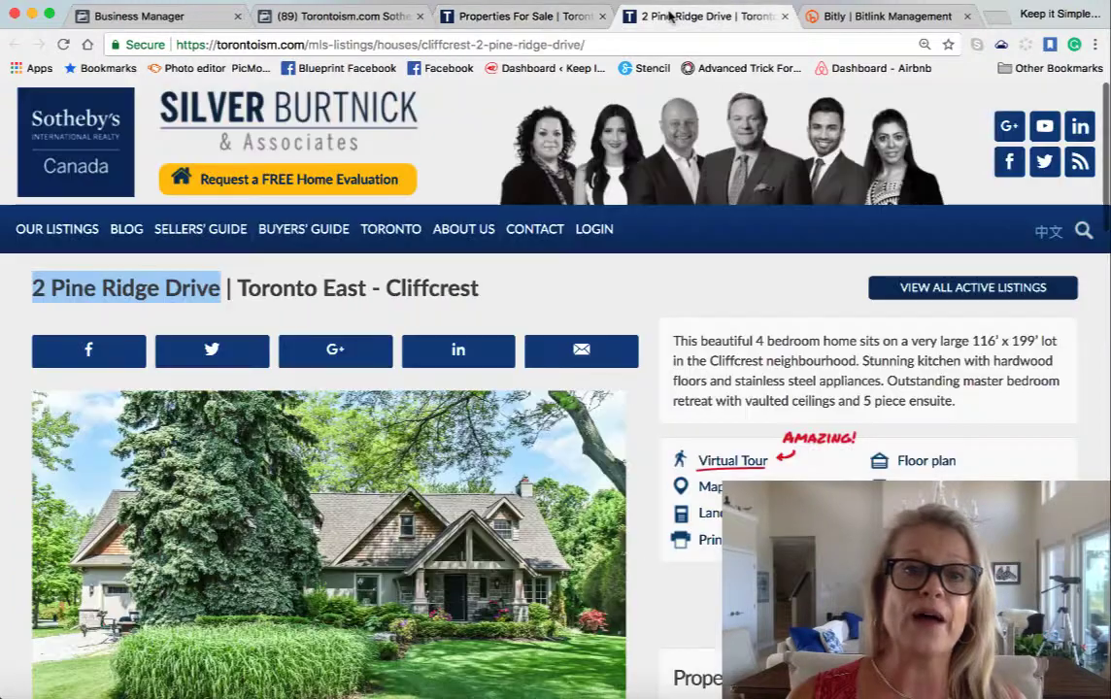
{"action": "left_click", "coordinate": [668, 16]}
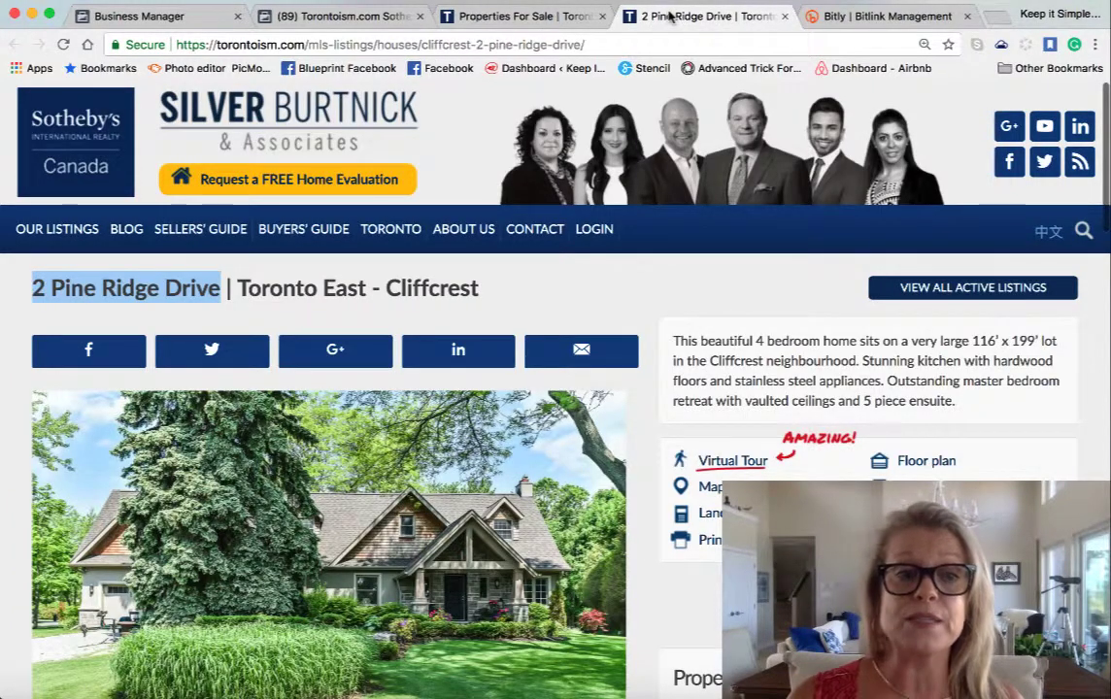
{"action": "left_click", "coordinate": [830, 19]}
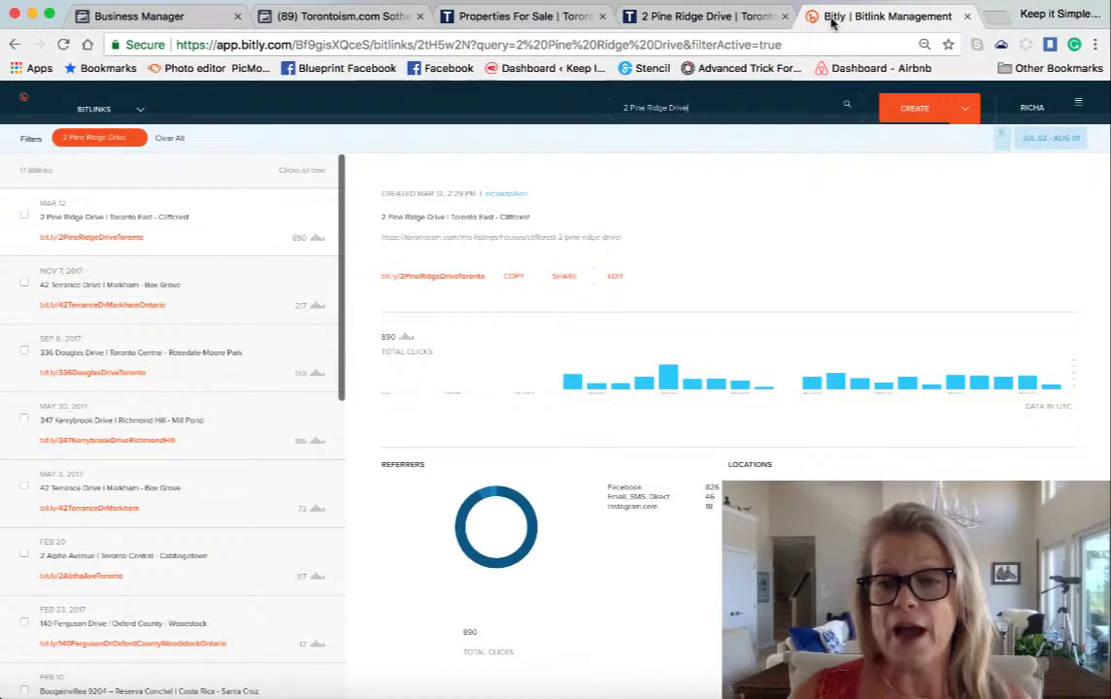
{"action": "left_click", "coordinate": [695, 18]}
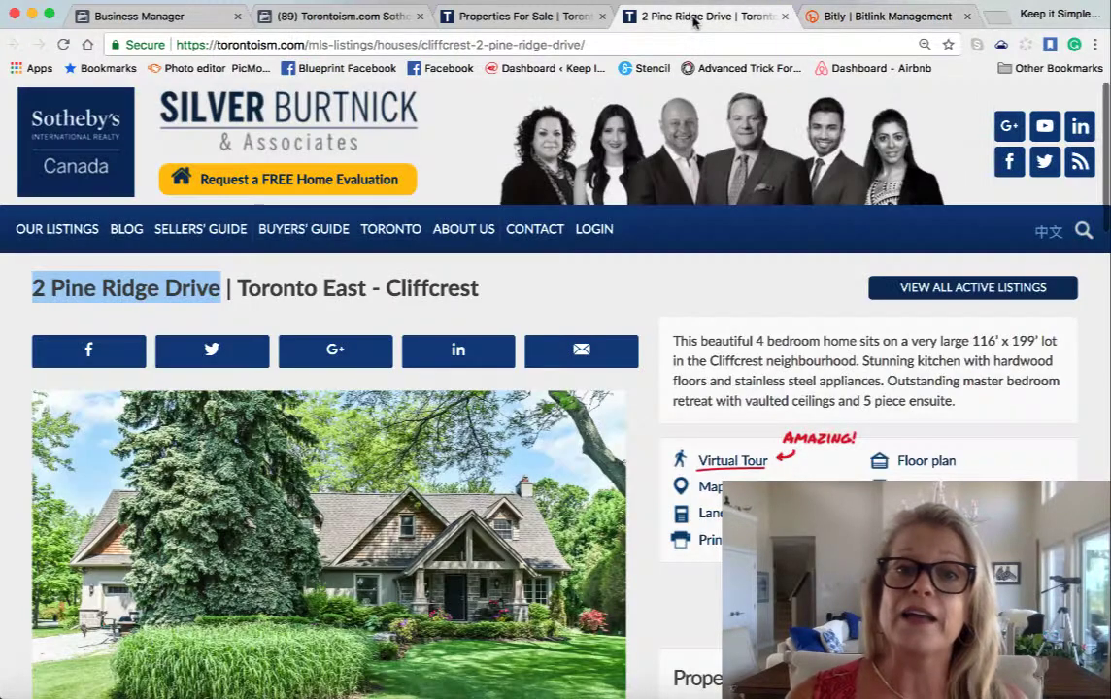
{"action": "left_click", "coordinate": [482, 46]}
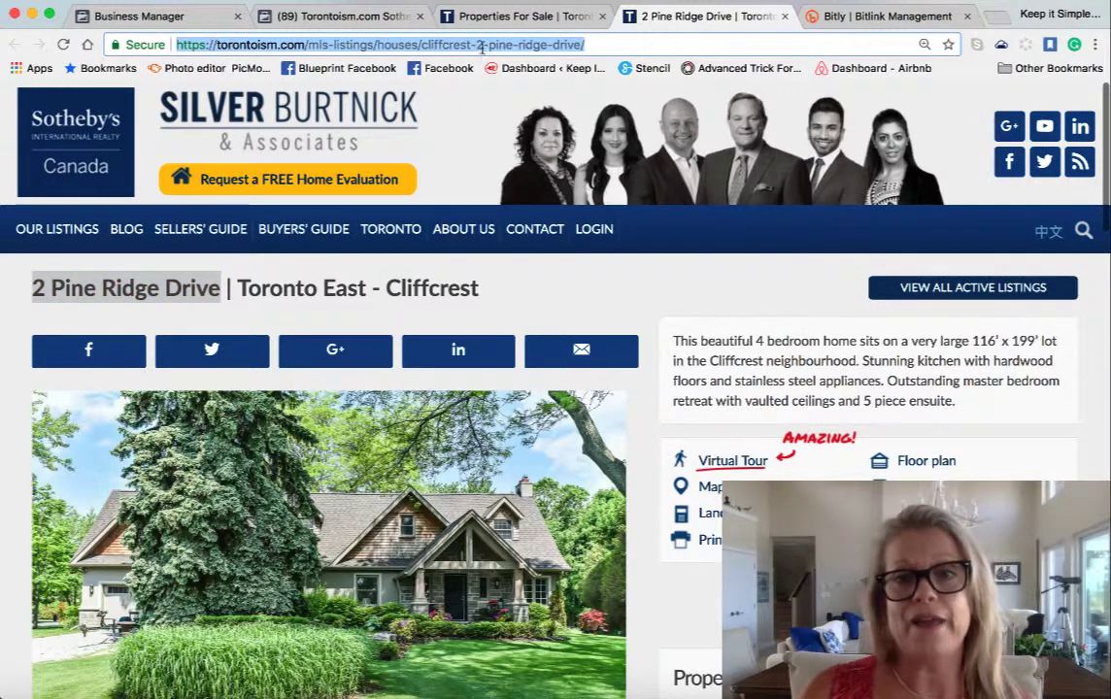
{"action": "left_click", "coordinate": [821, 14]}
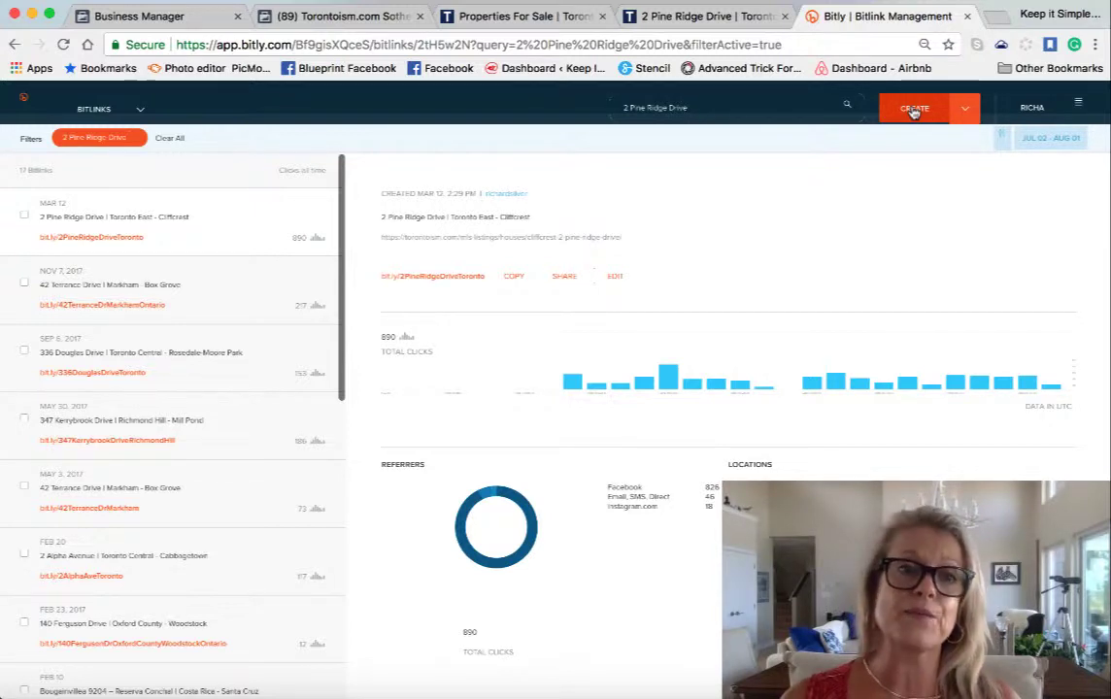
{"action": "left_click", "coordinate": [333, 22]}
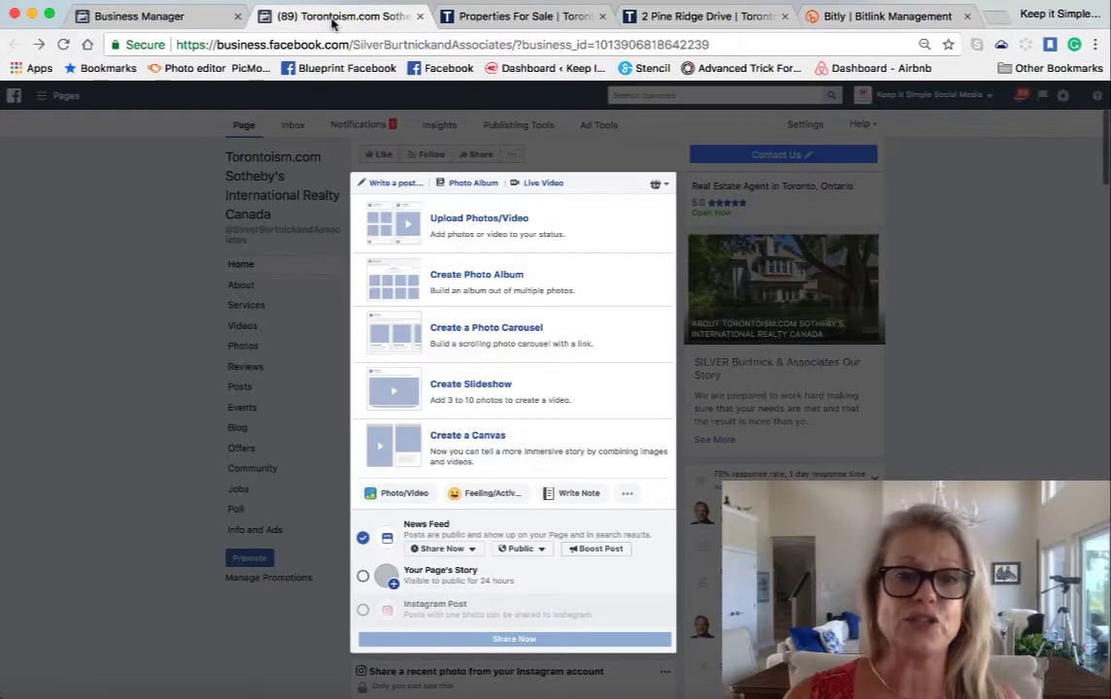
- Attach three house screenshots from the listing folder and move the second photo to first place
{"action": "left_click", "coordinate": [497, 236]}
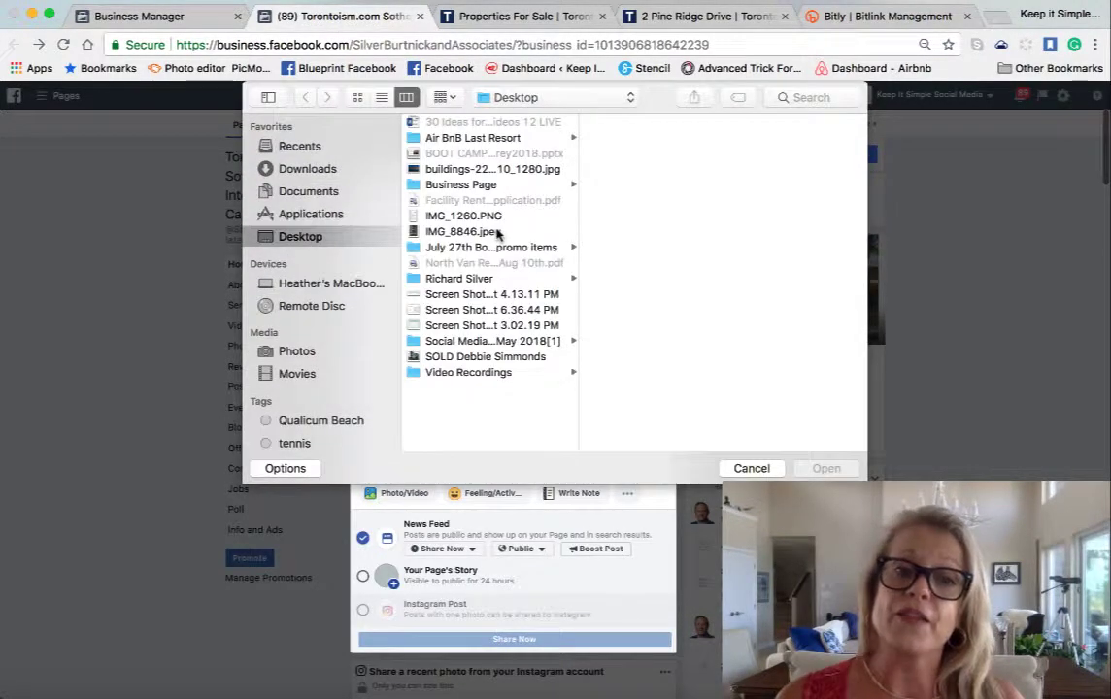
{"action": "left_click", "coordinate": [455, 279]}
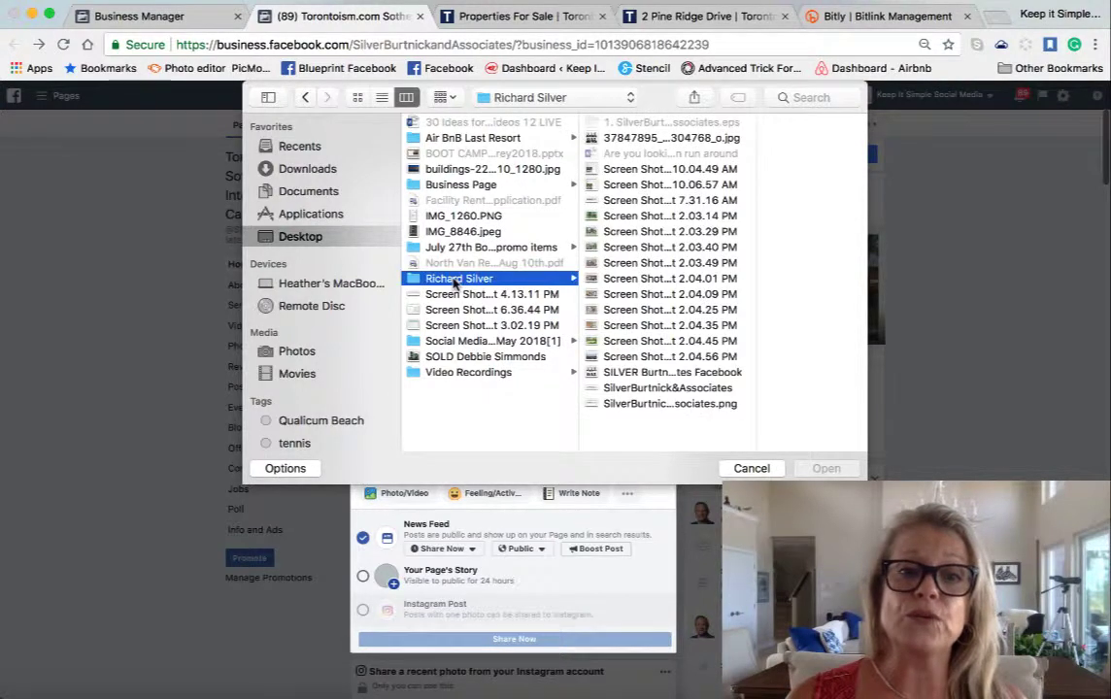
{"action": "left_click", "coordinate": [618, 216]}
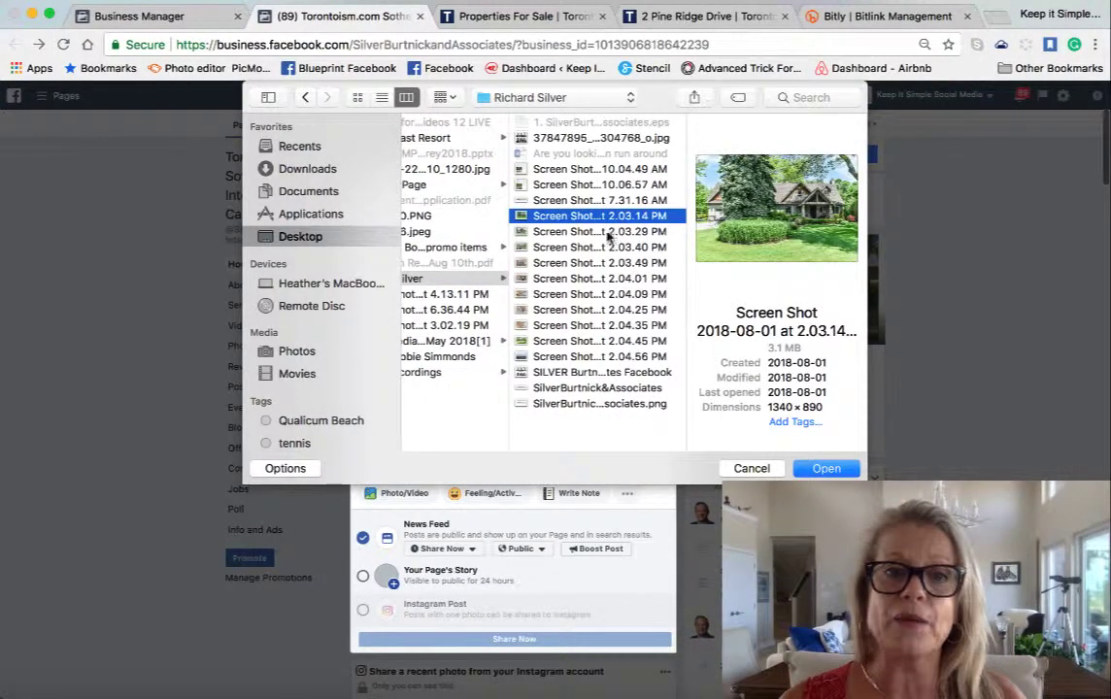
{"action": "left_click", "coordinate": [608, 233], "text": "shift"}
{"action": "left_click", "coordinate": [598, 248], "text": "shift"}
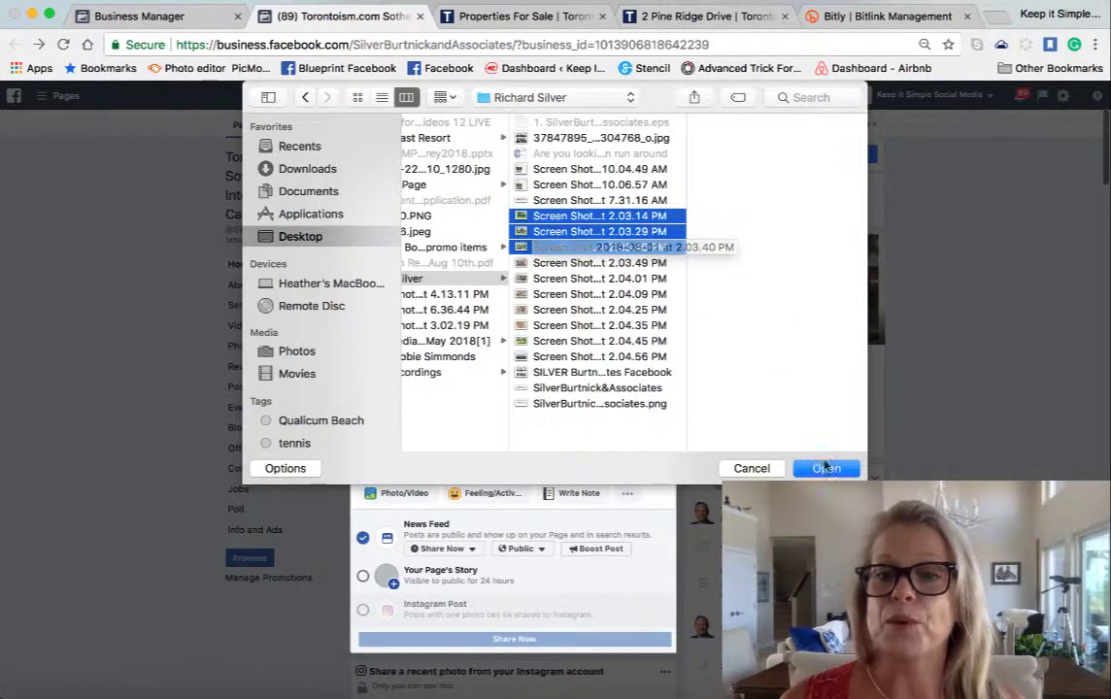
{"action": "left_click", "coordinate": [836, 471]}
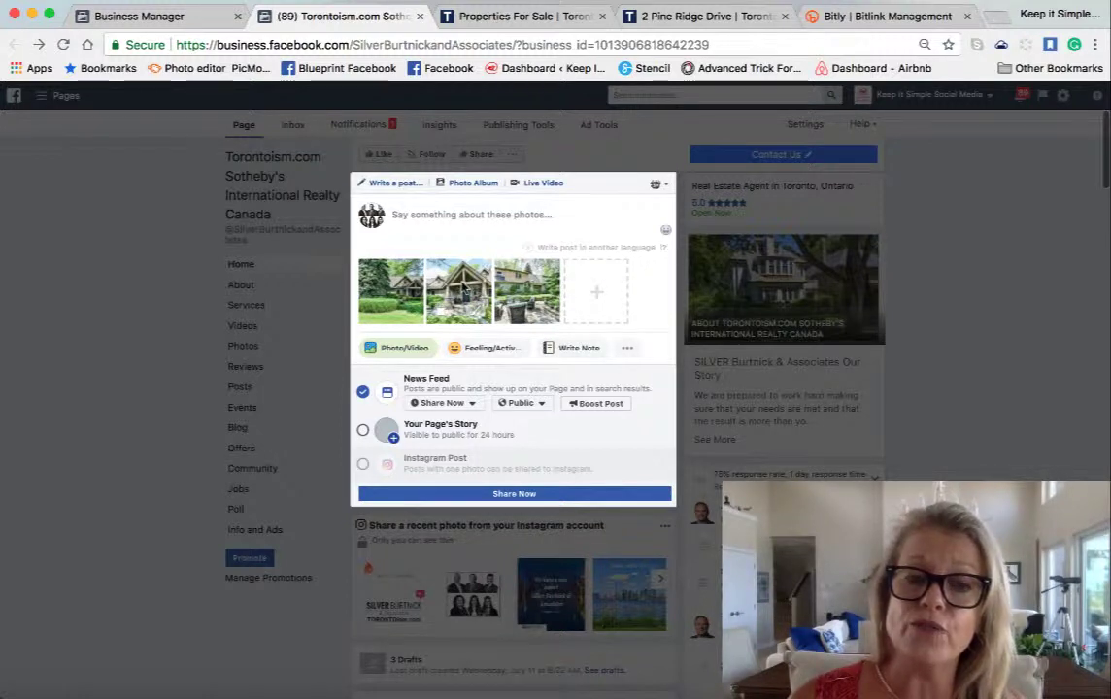
{"action": "left_click_drag", "start_coordinate": [464, 288], "coordinate": [392, 289]}
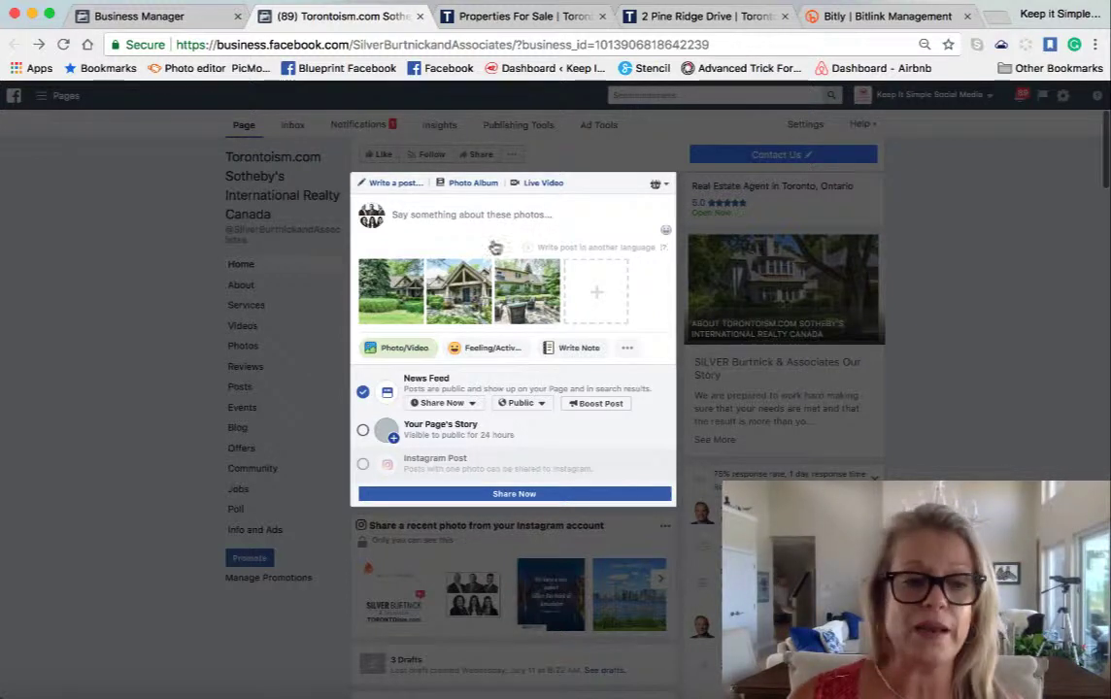
- Open the listing's description .docx from the Desktop folder in Word and select its text
{"action": "left_click", "coordinate": [21, 692]}
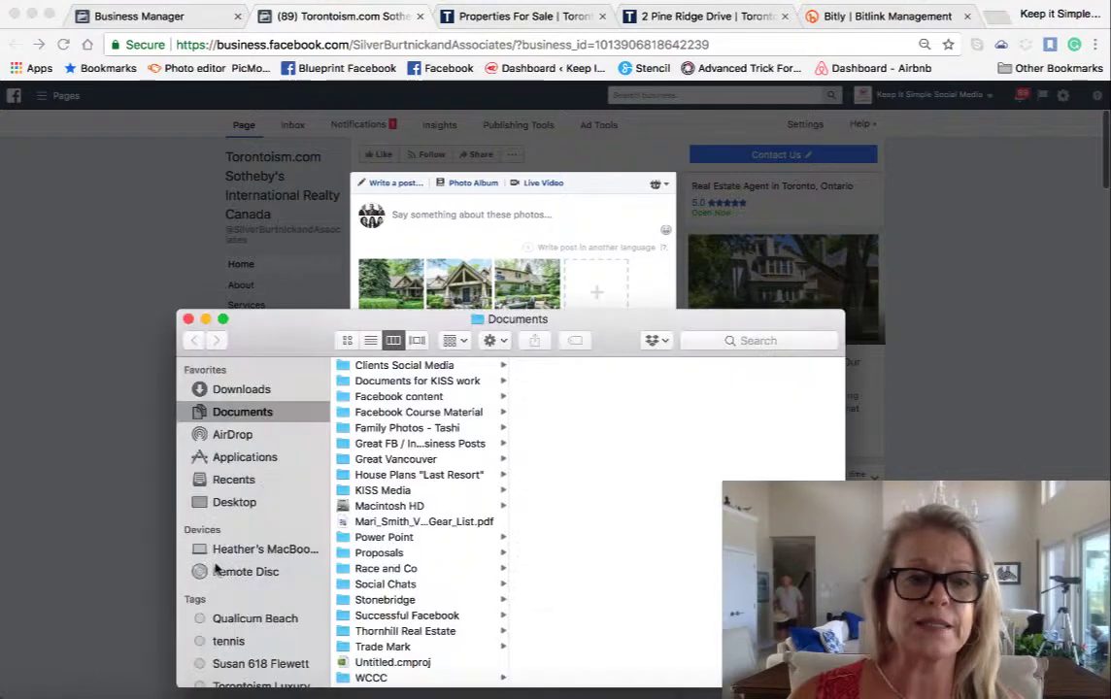
{"action": "left_click", "coordinate": [234, 502]}
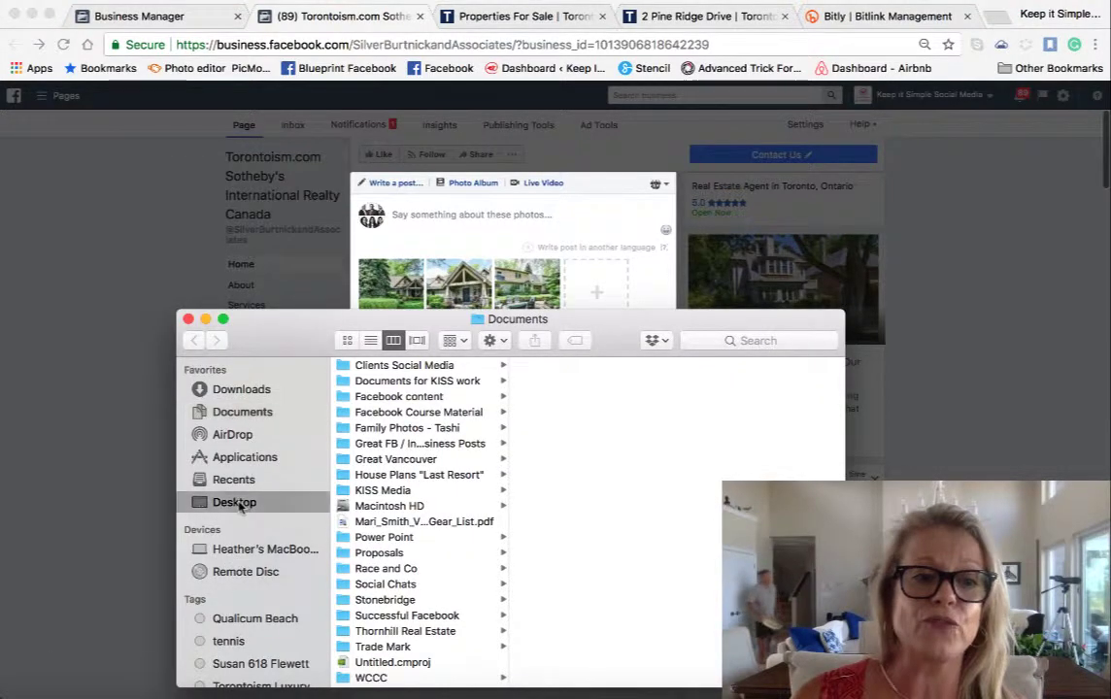
{"action": "left_click", "coordinate": [364, 523]}
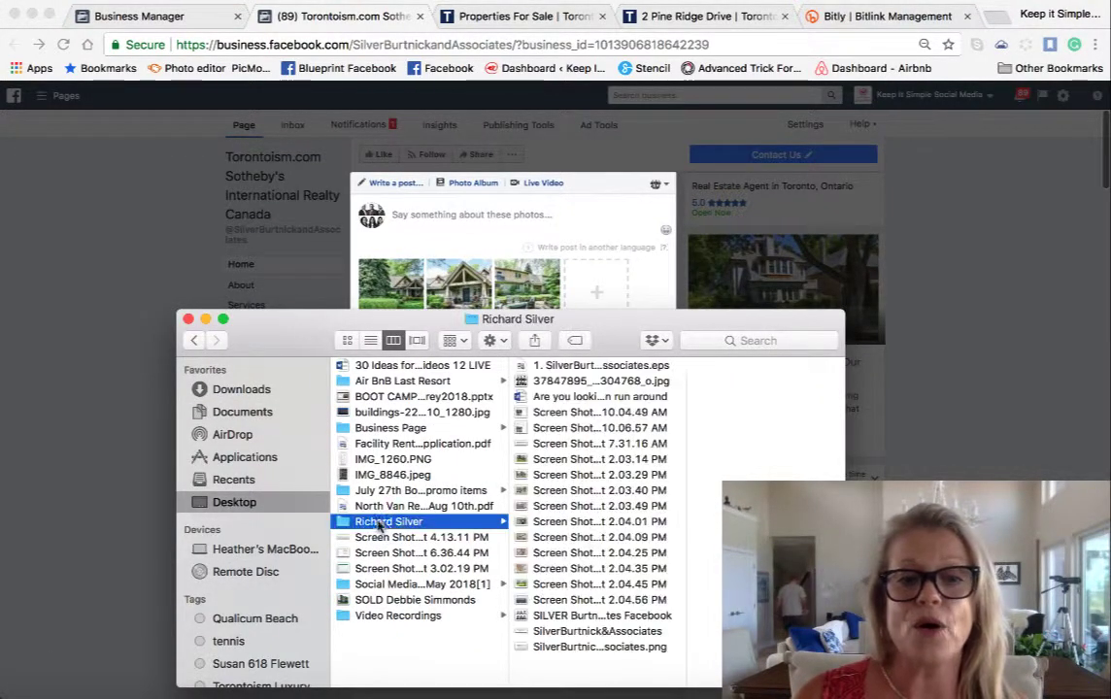
{"action": "left_click", "coordinate": [549, 396]}
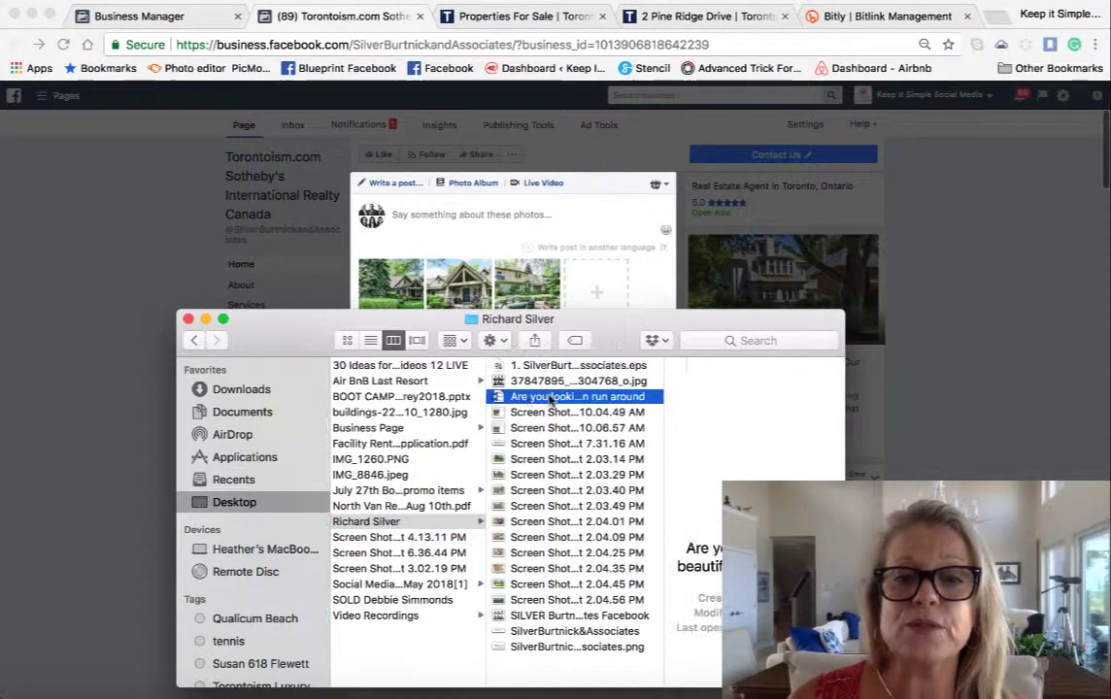
{"action": "double_click", "coordinate": [548, 396]}
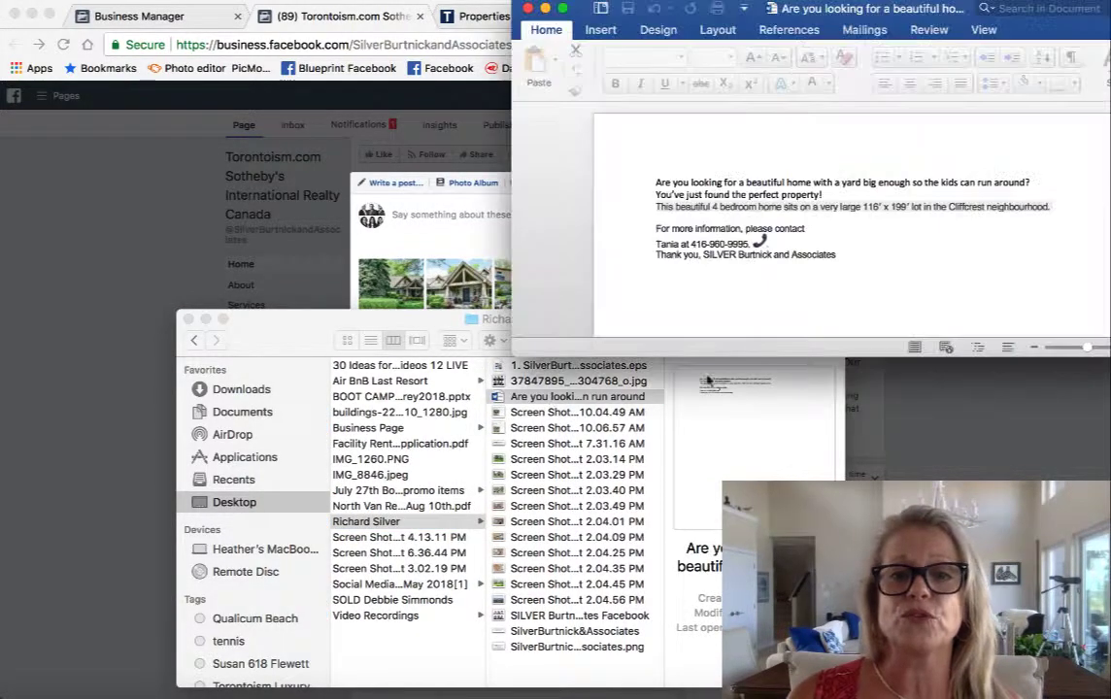
{"action": "left_click_drag", "start_coordinate": [653, 181], "coordinate": [837, 255]}
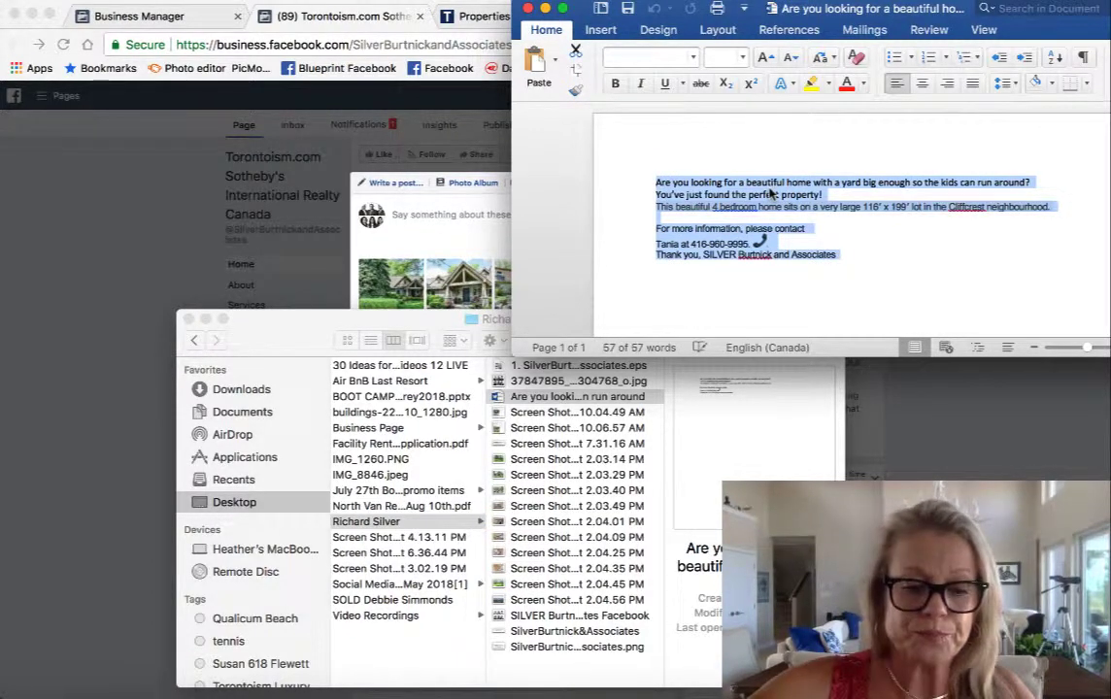
{"action": "left_click", "coordinate": [189, 318]}
{"action": "left_click", "coordinate": [378, 206]}
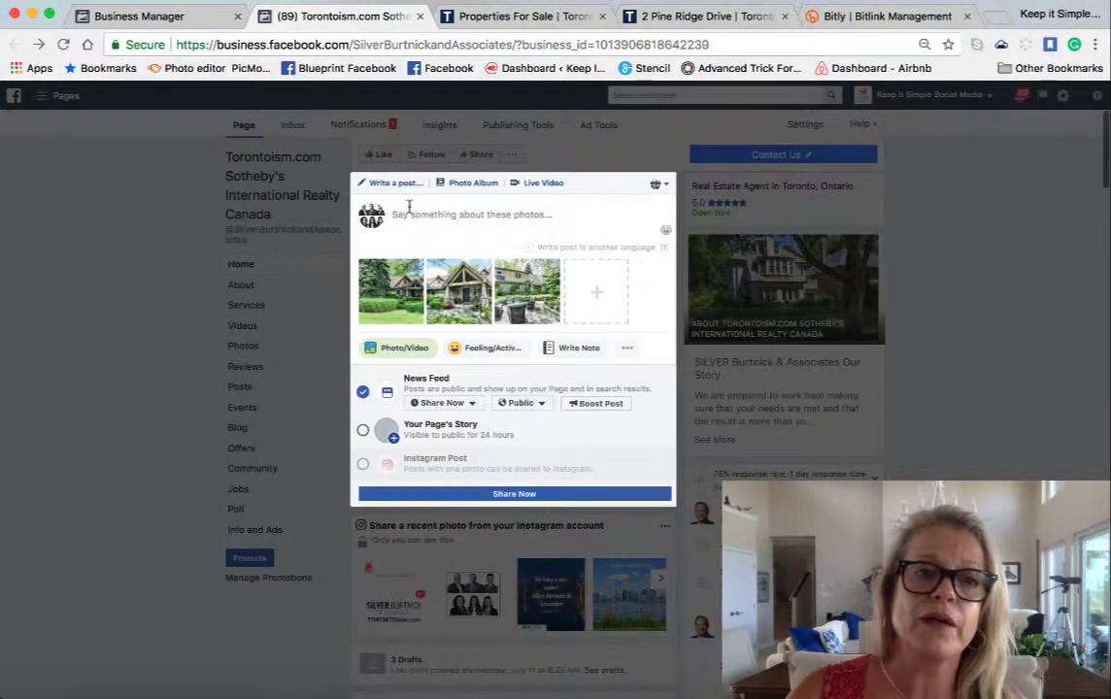
- Paste the Cliffcrest home description into the post and add a blank line after 'run around?'
{"action": "left_click", "coordinate": [408, 206]}
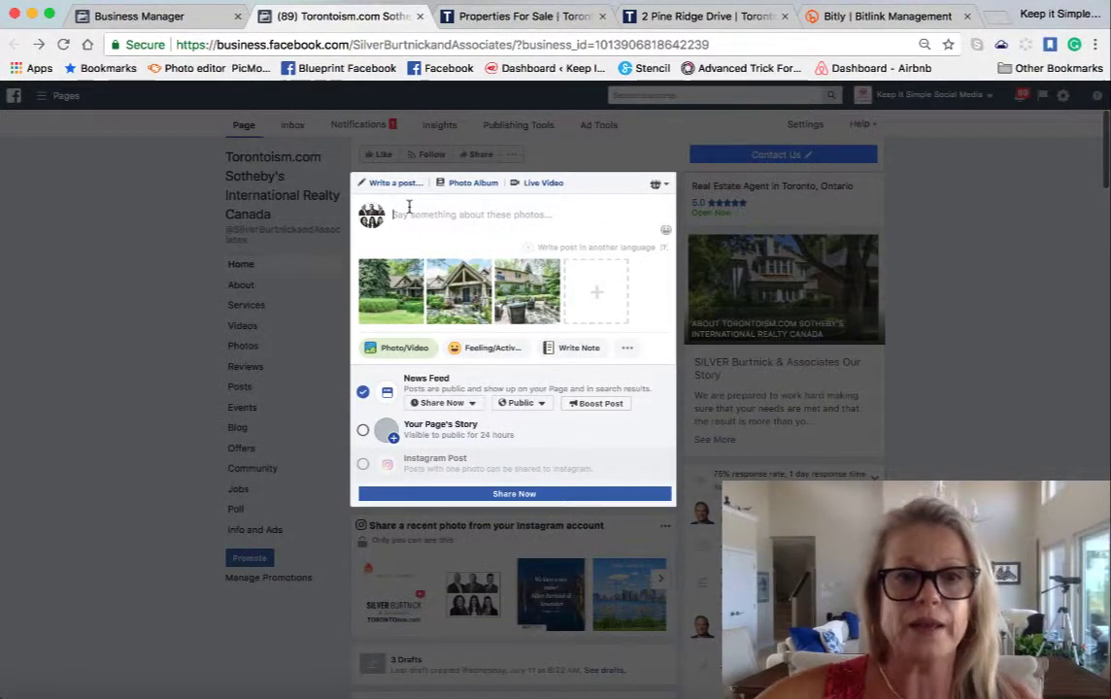
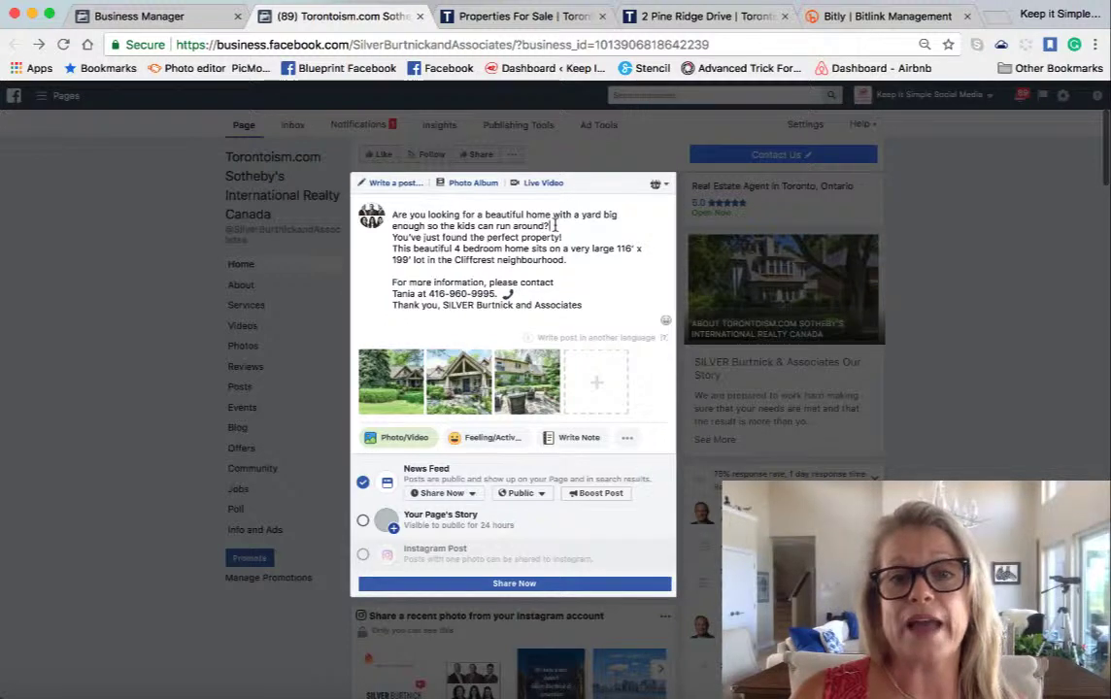
{"action": "left_click", "coordinate": [555, 226]}
{"action": "key", "text": "Return"}
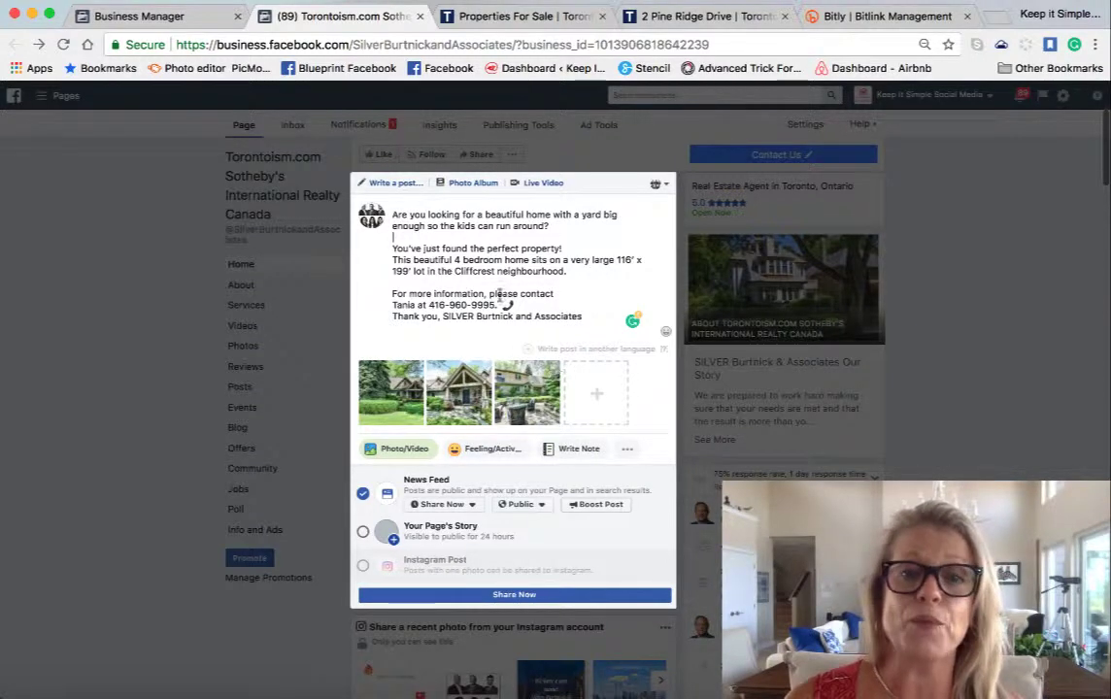
{"action": "left_click", "coordinate": [825, 16]}
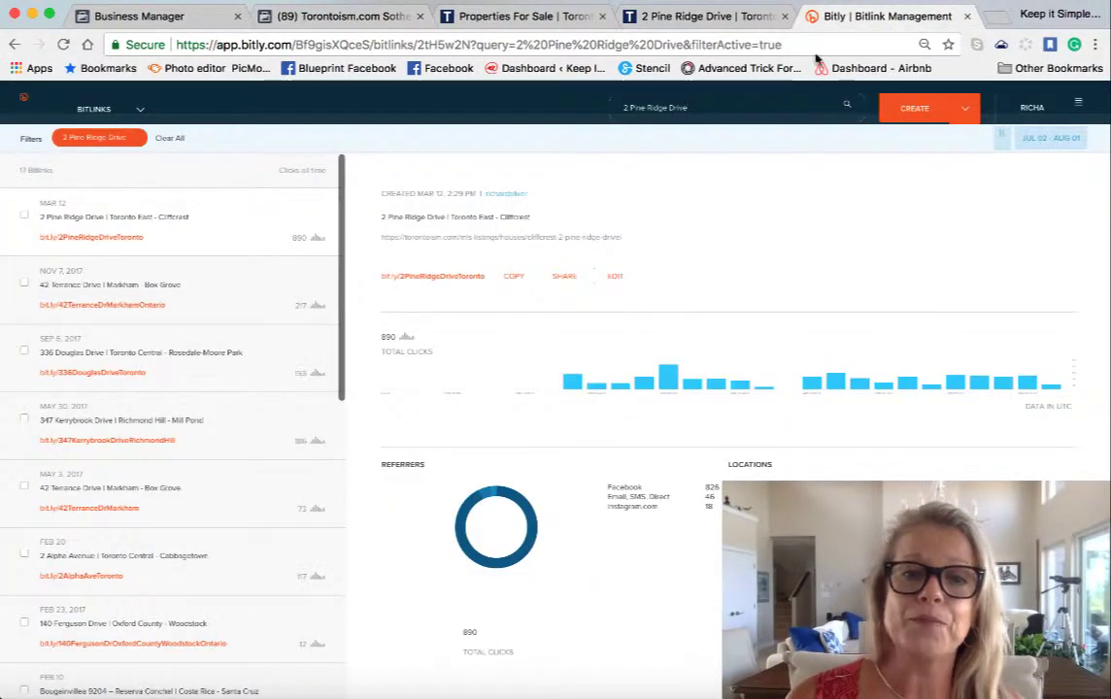
{"action": "left_click", "coordinate": [518, 279]}
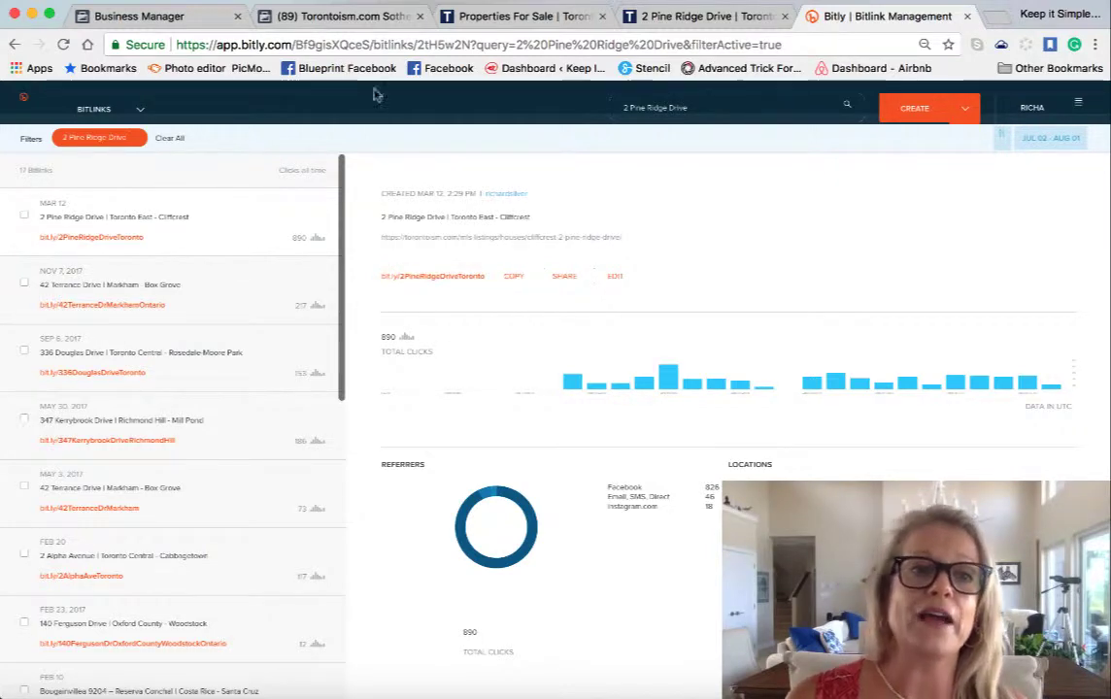
{"action": "left_click", "coordinate": [333, 21]}
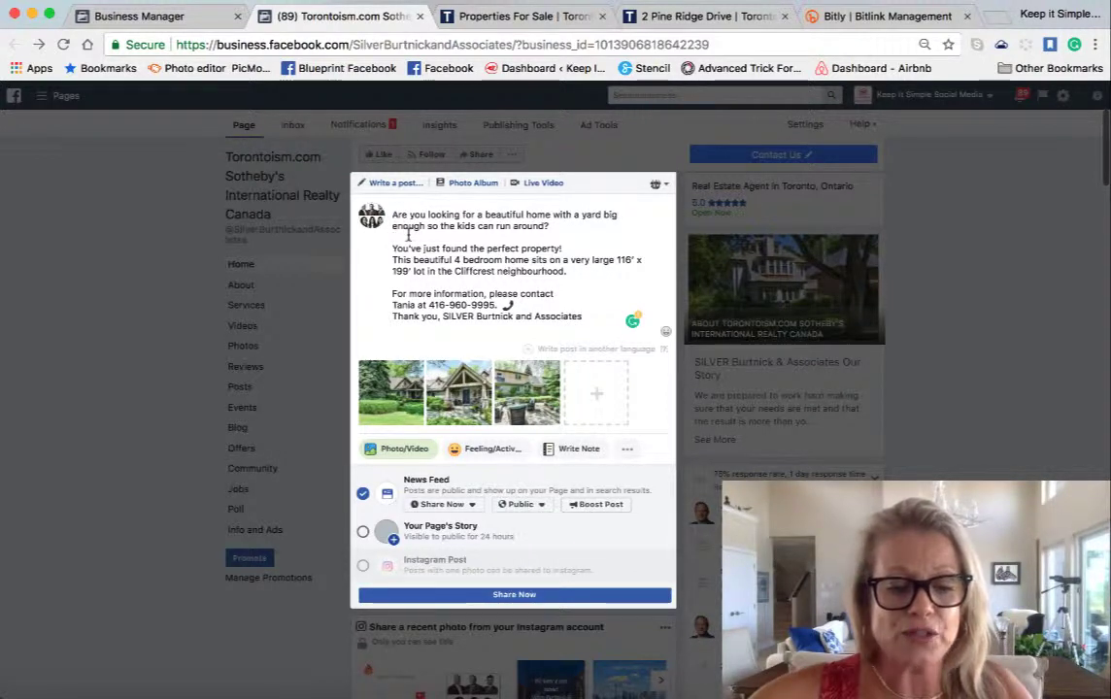
{"action": "key", "text": "super+v"}
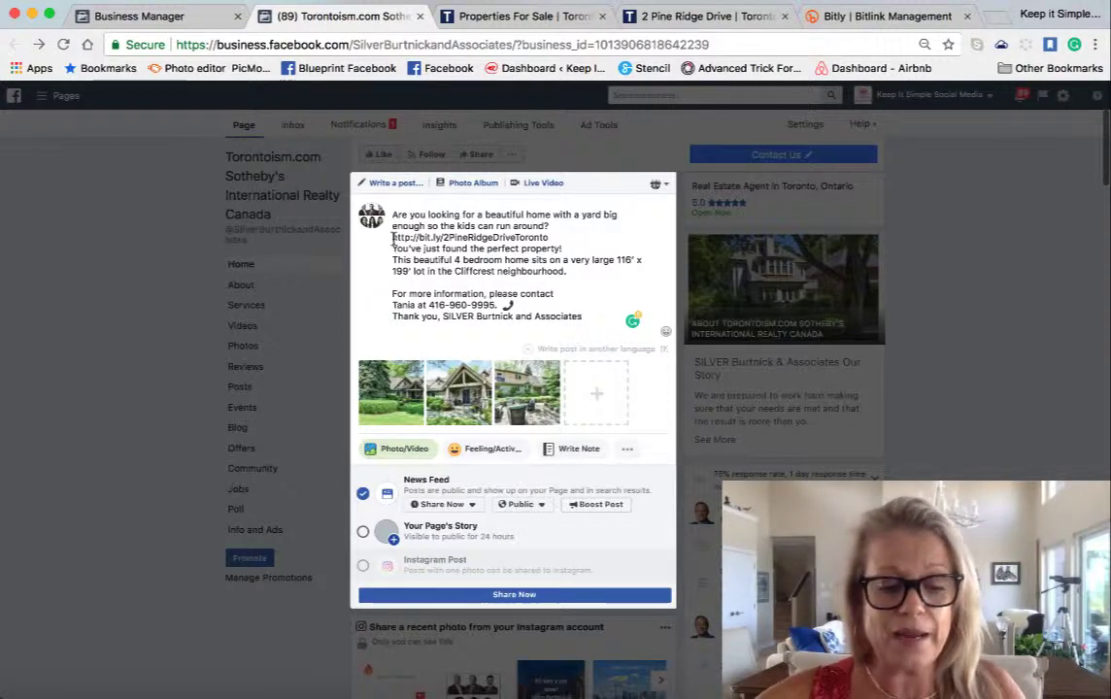
{"action": "key", "text": "ctrl+super+space"}
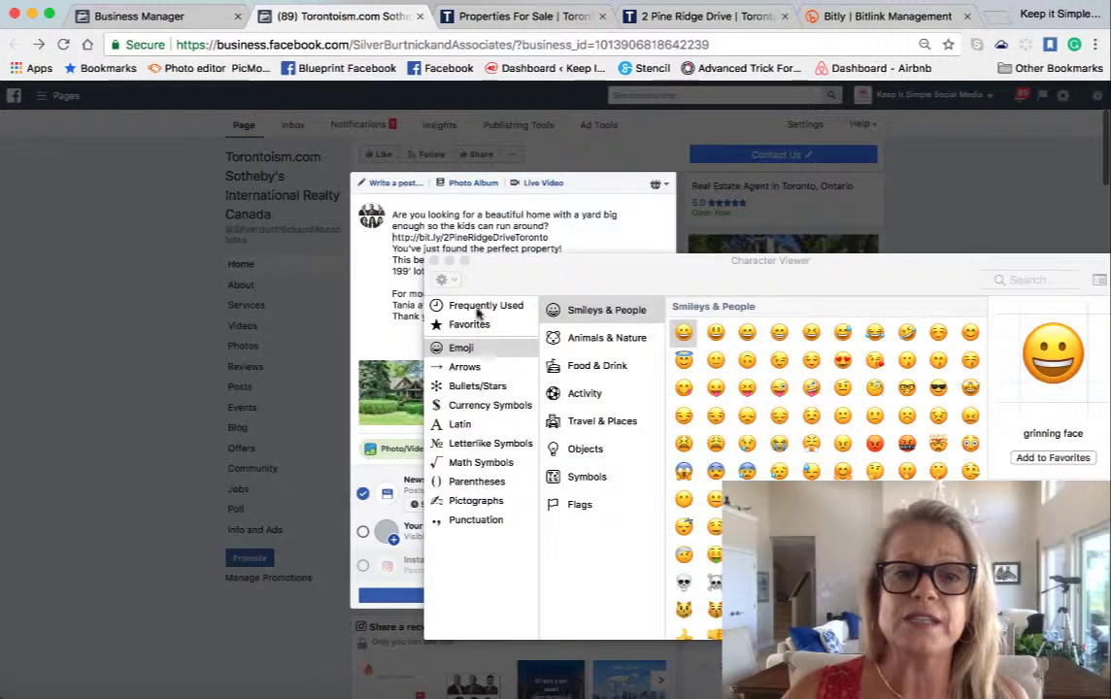
{"action": "left_click", "coordinate": [476, 307]}
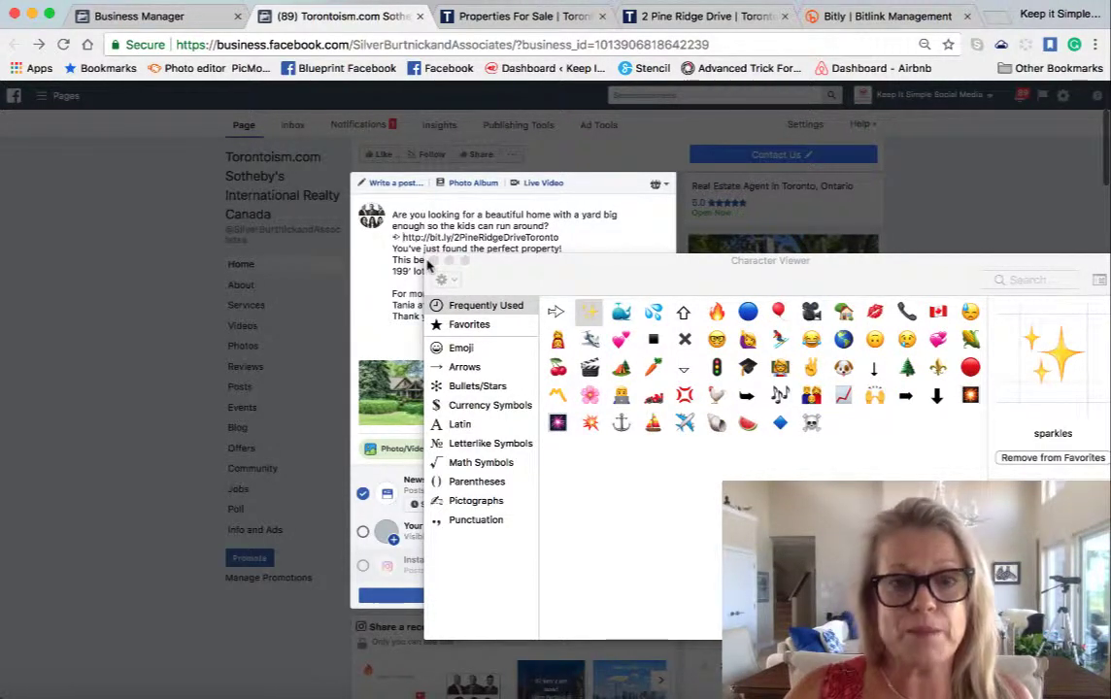
{"action": "left_click", "coordinate": [433, 260]}
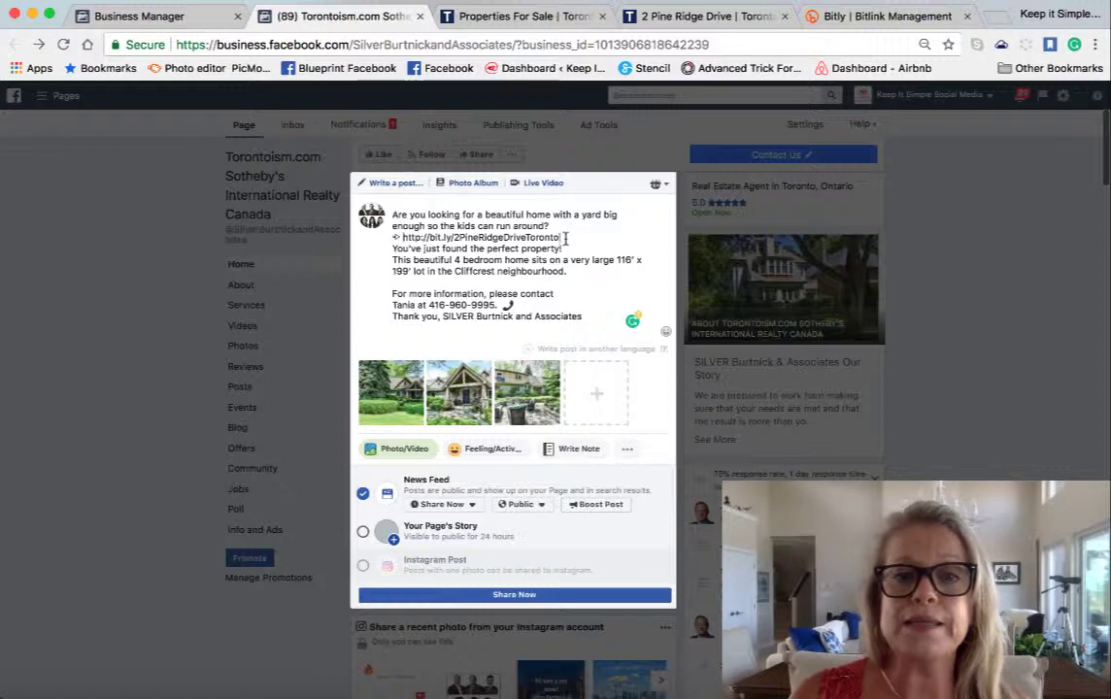
- Add a new line 'Click the link for more information' followed by a star emoji
{"action": "key", "text": "Return"}
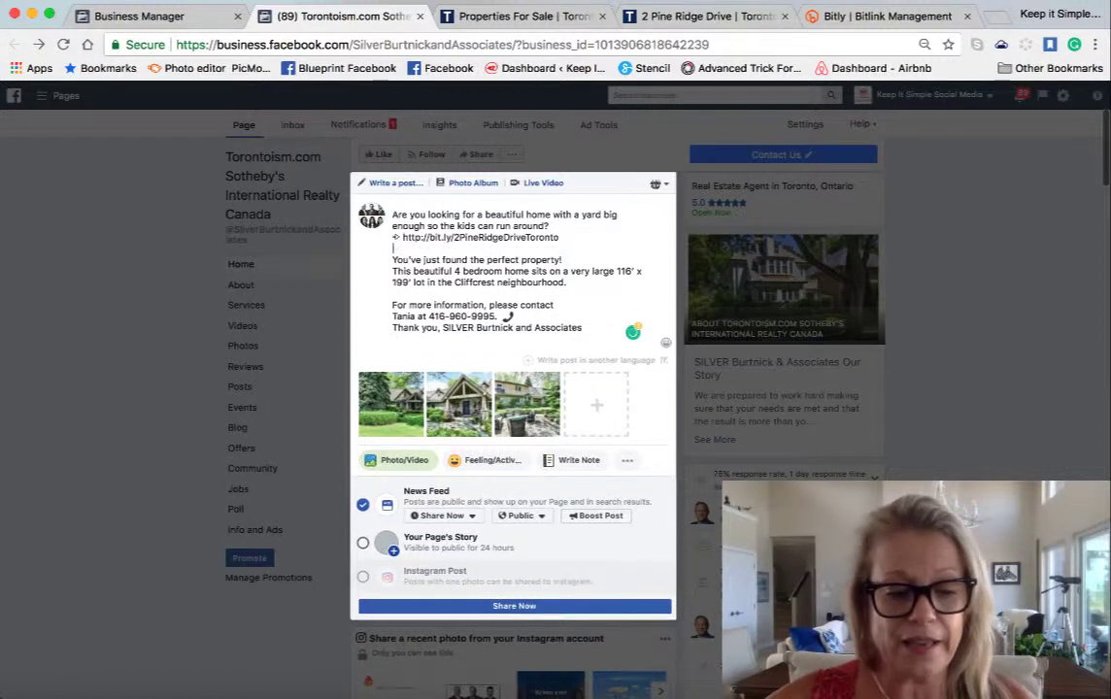
{"action": "type", "text": "Cli"}
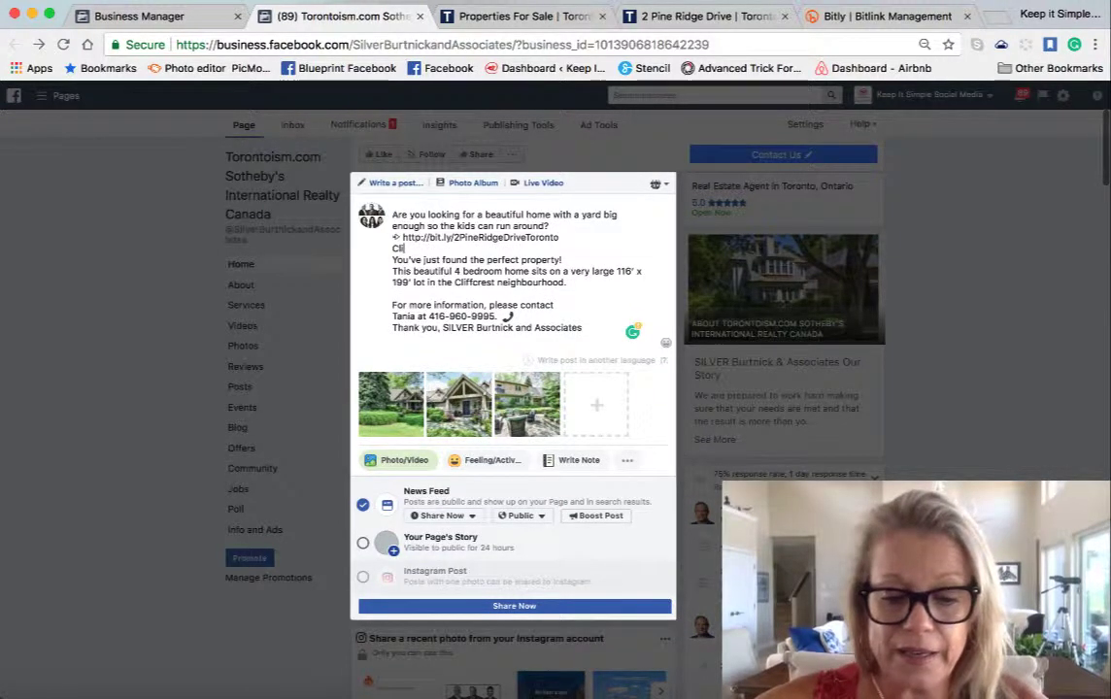
{"action": "type", "text": "ck the li"}
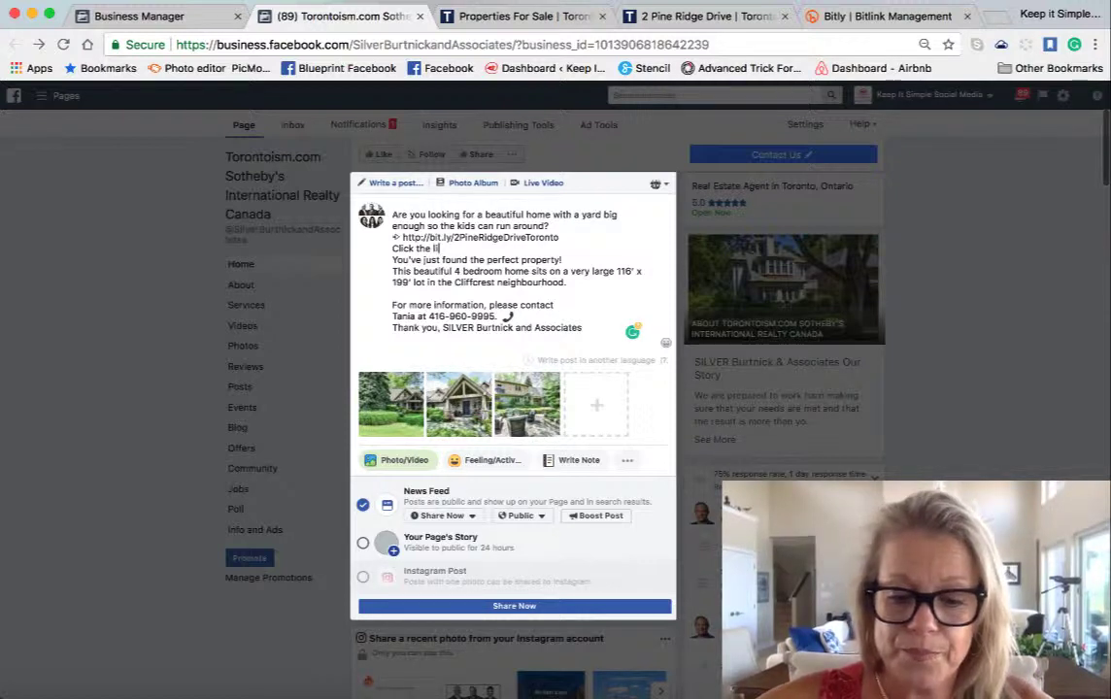
{"action": "type", "text": "nk for m"}
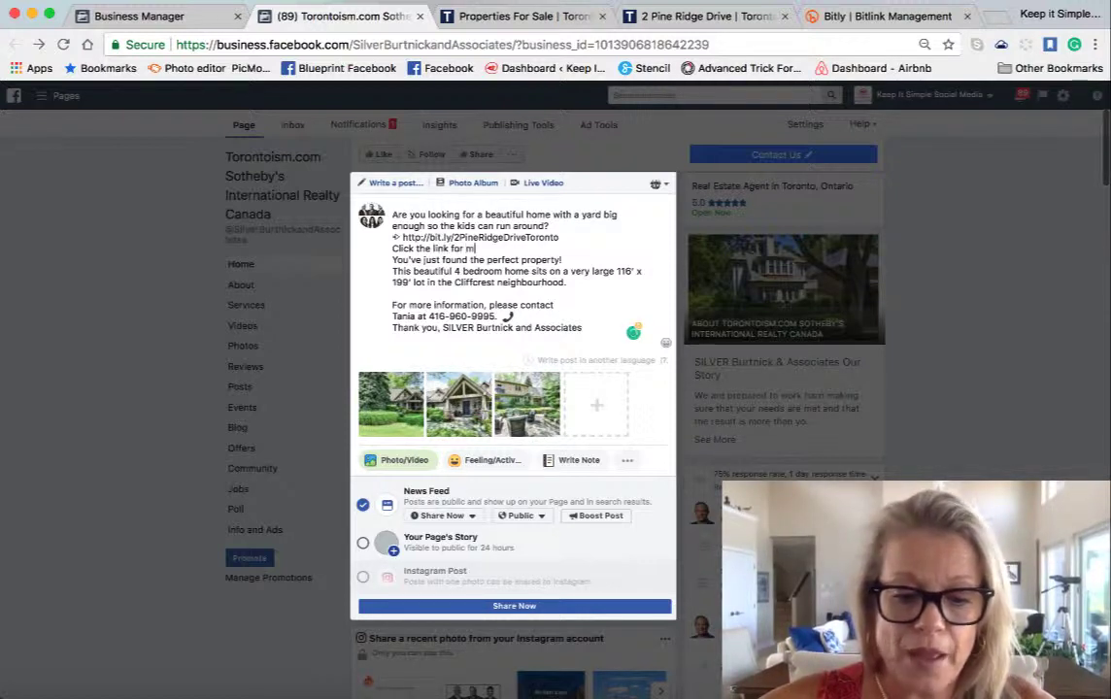
{"action": "type", "text": "ore in"}
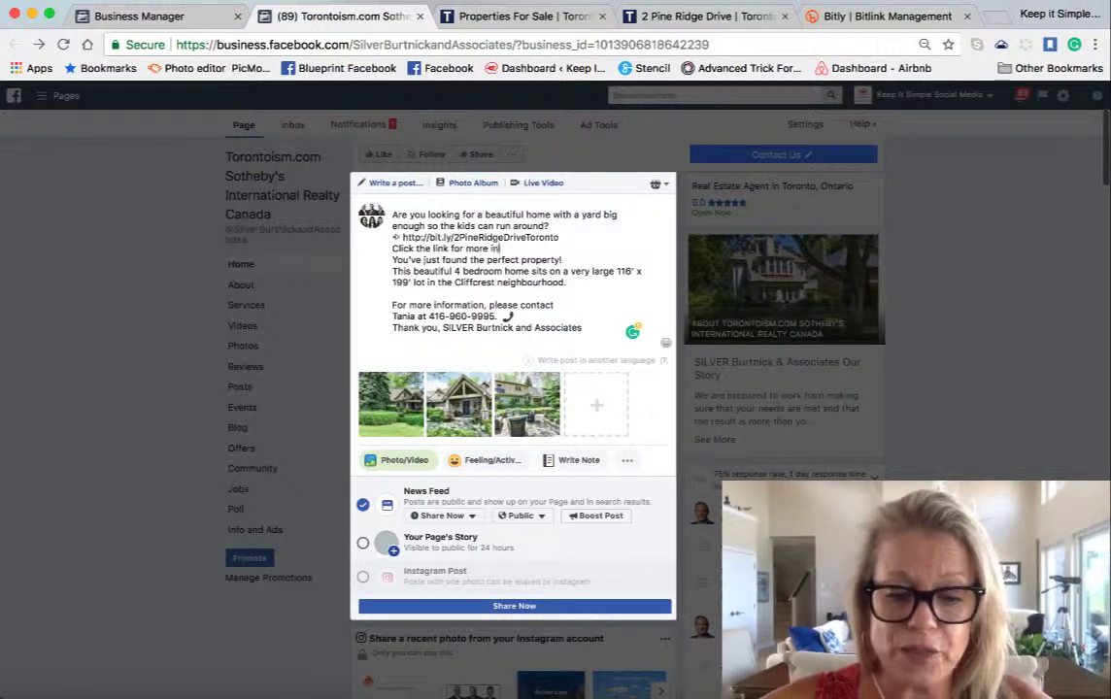
{"action": "type", "text": "formatio"}
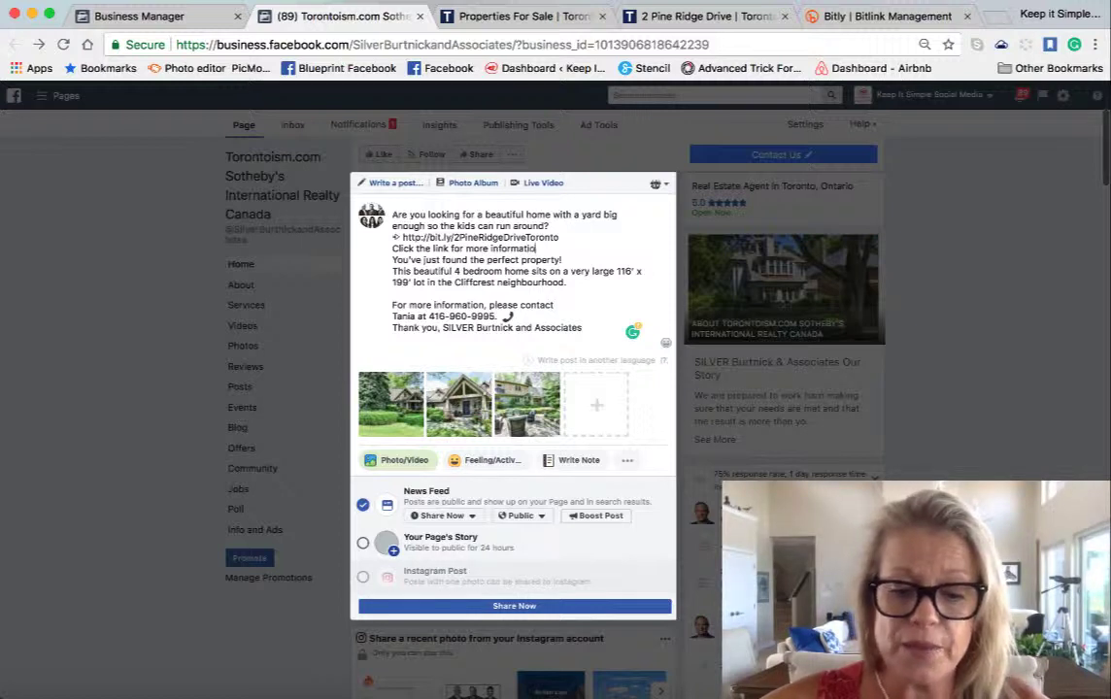
{"action": "type", "text": "n"}
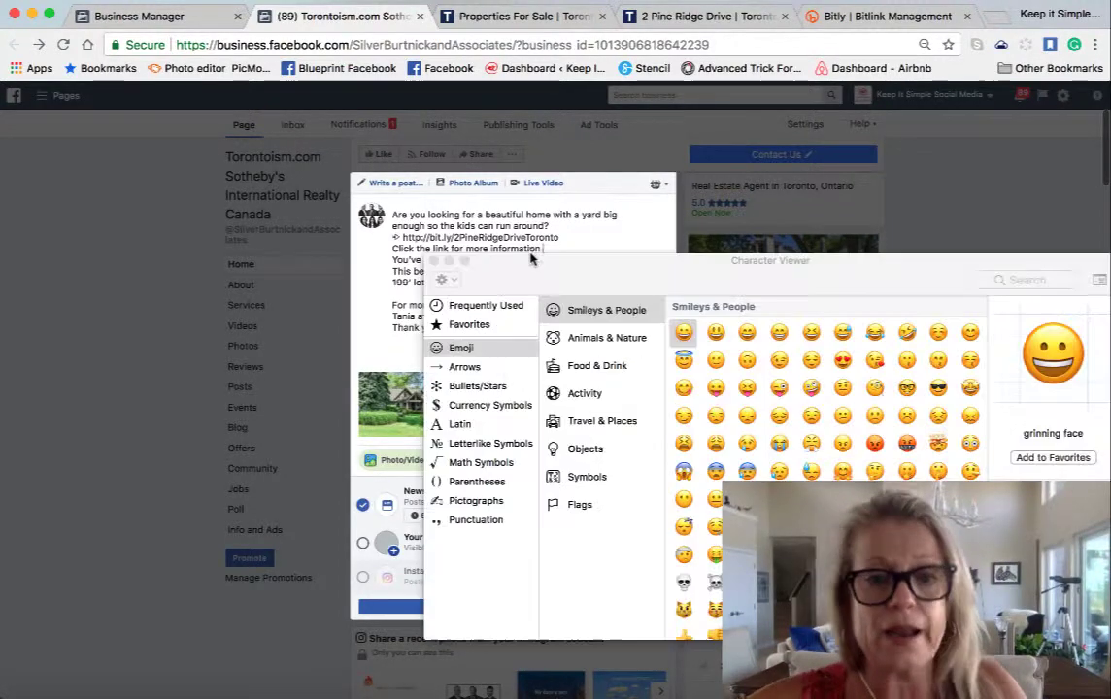
{"action": "key", "text": "ctrl+super+space"}
{"action": "left_click", "coordinate": [490, 307]}
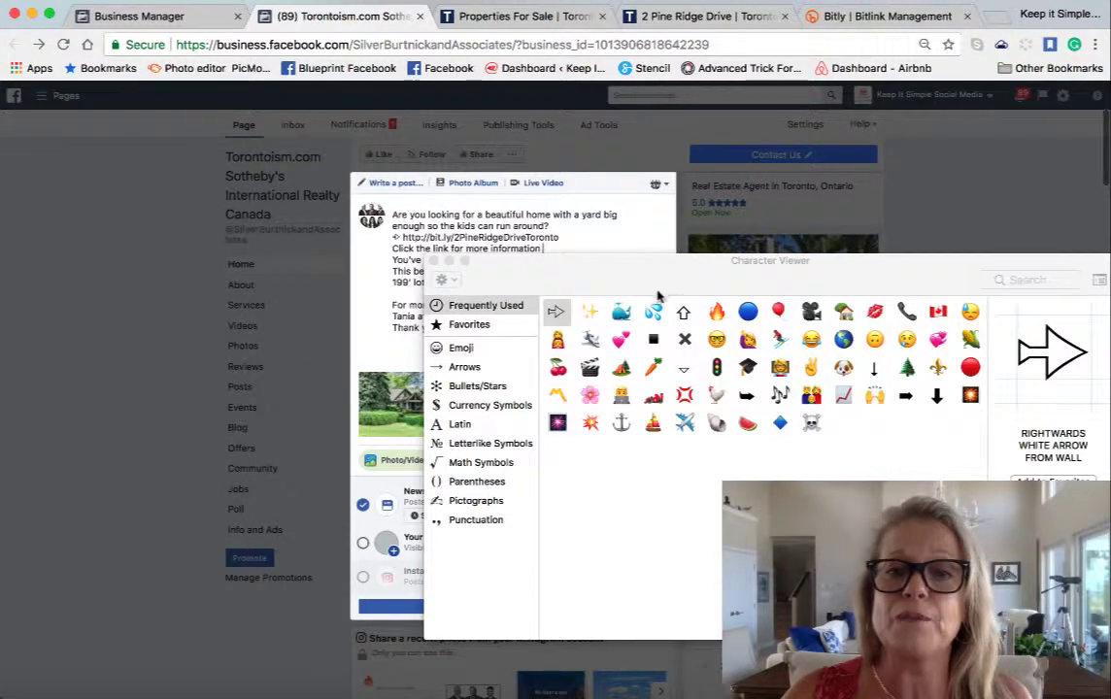
{"action": "left_click", "coordinate": [685, 312]}
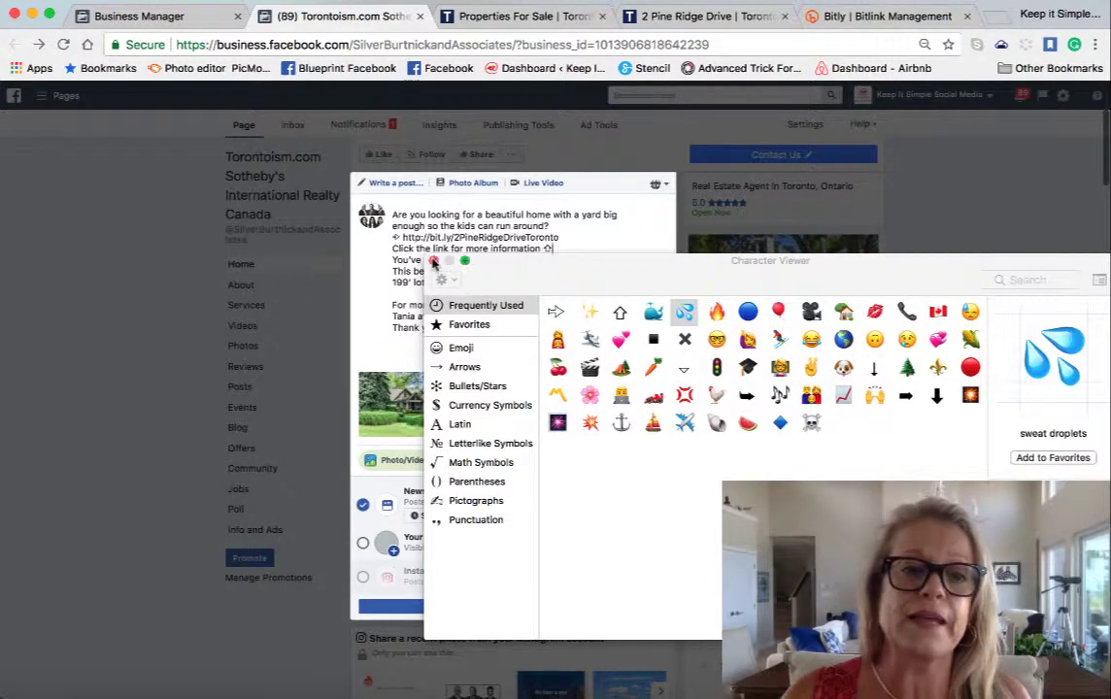
{"action": "left_click", "coordinate": [434, 261]}
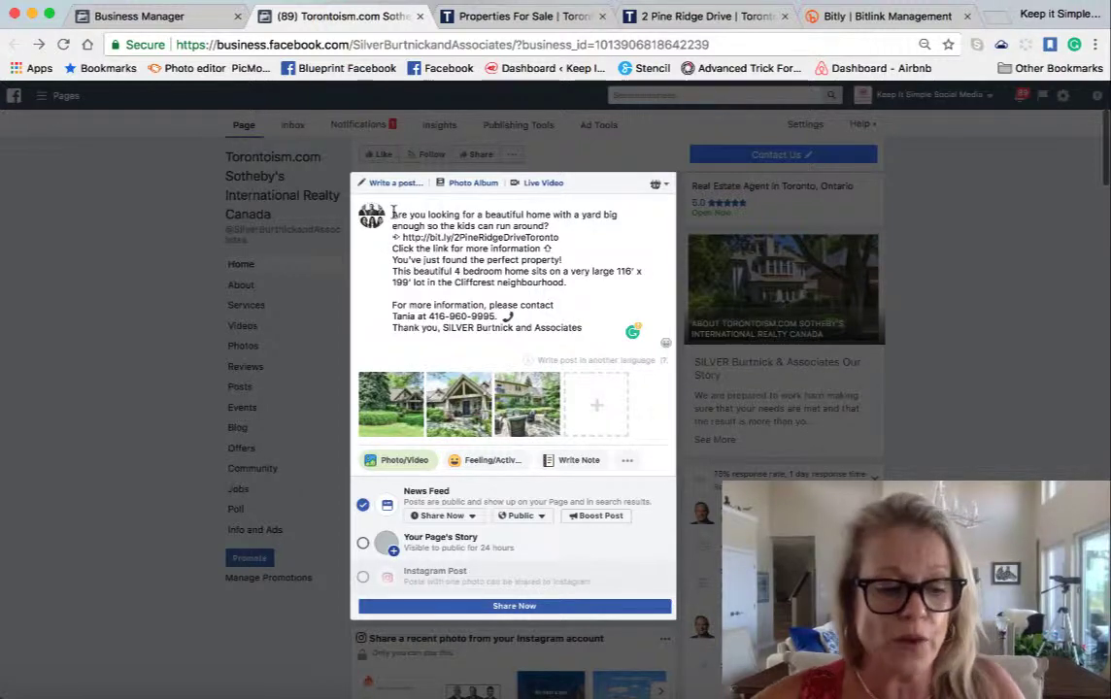
- Insert a house emoji at the very start of the post
{"action": "key", "text": "ctrl+super+space"}
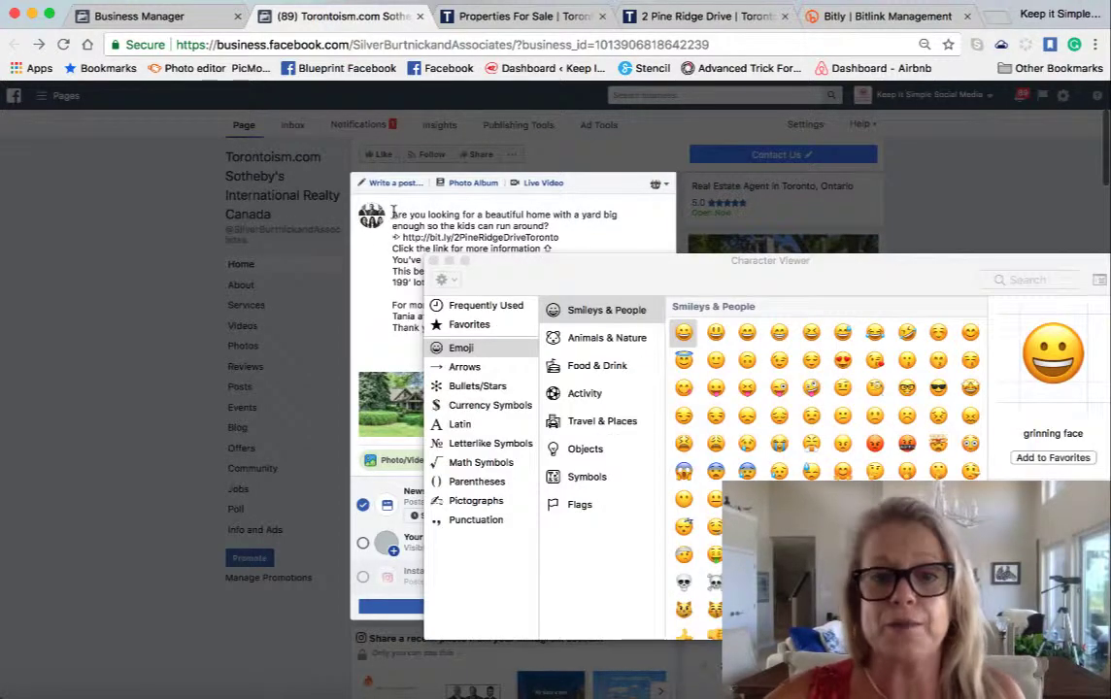
{"action": "left_click", "coordinate": [452, 307]}
{"action": "double_click", "coordinate": [843, 311]}
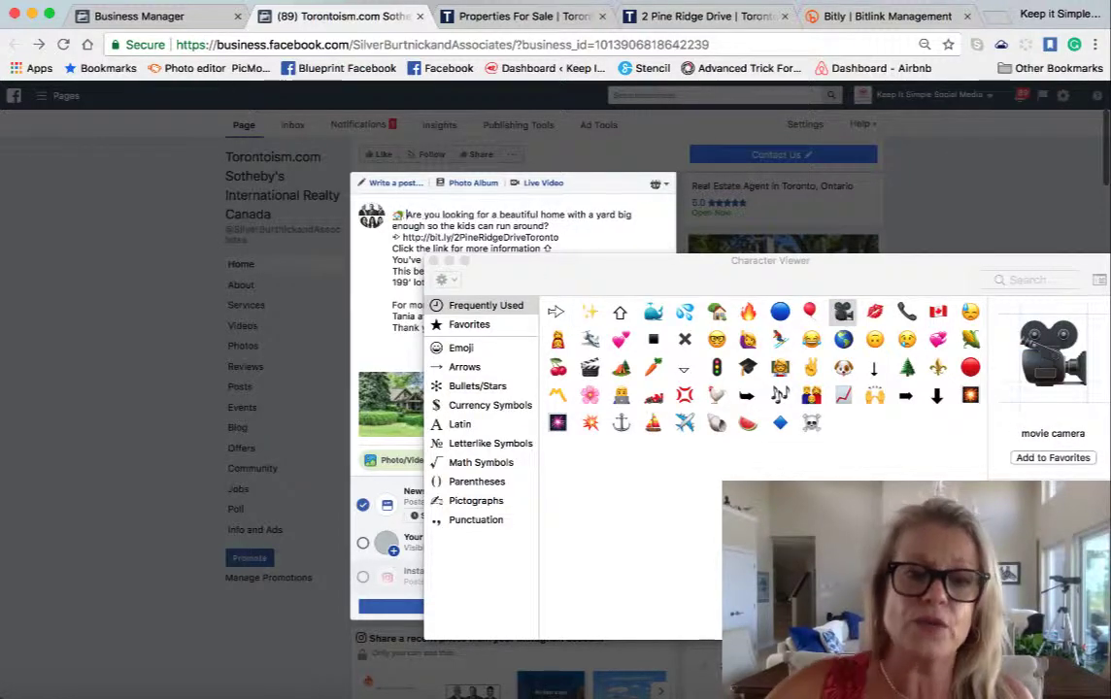
{"action": "left_click", "coordinate": [434, 260]}
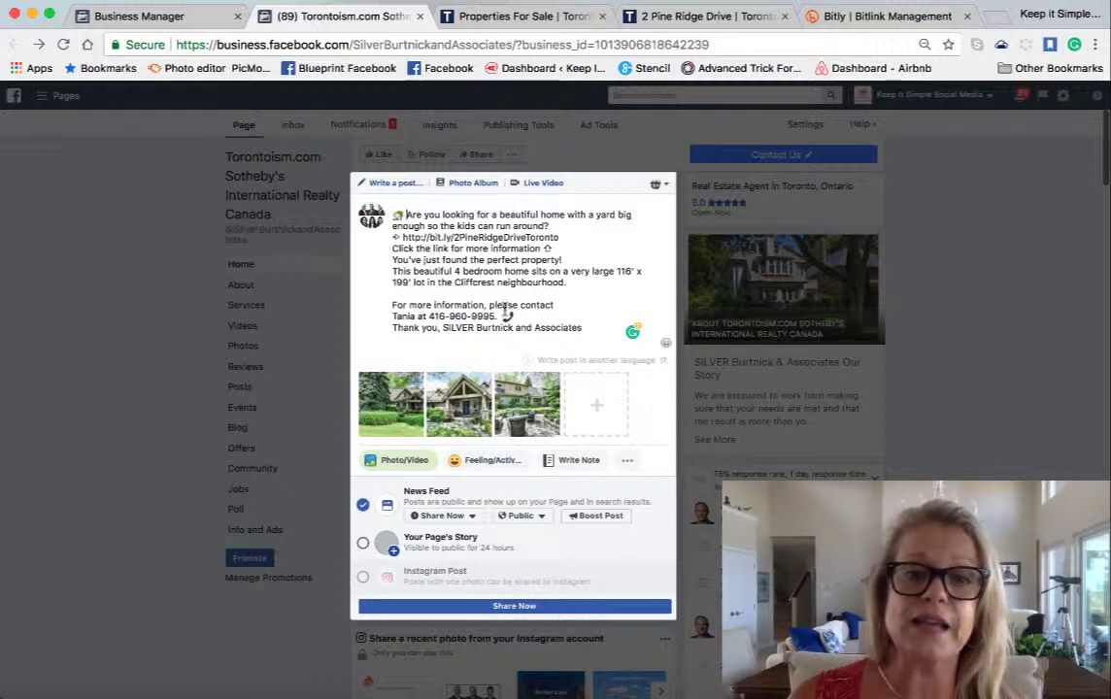
- Add a Chinese (Simplified) version of the post, found by searching 'sim'
{"action": "left_click", "coordinate": [575, 363]}
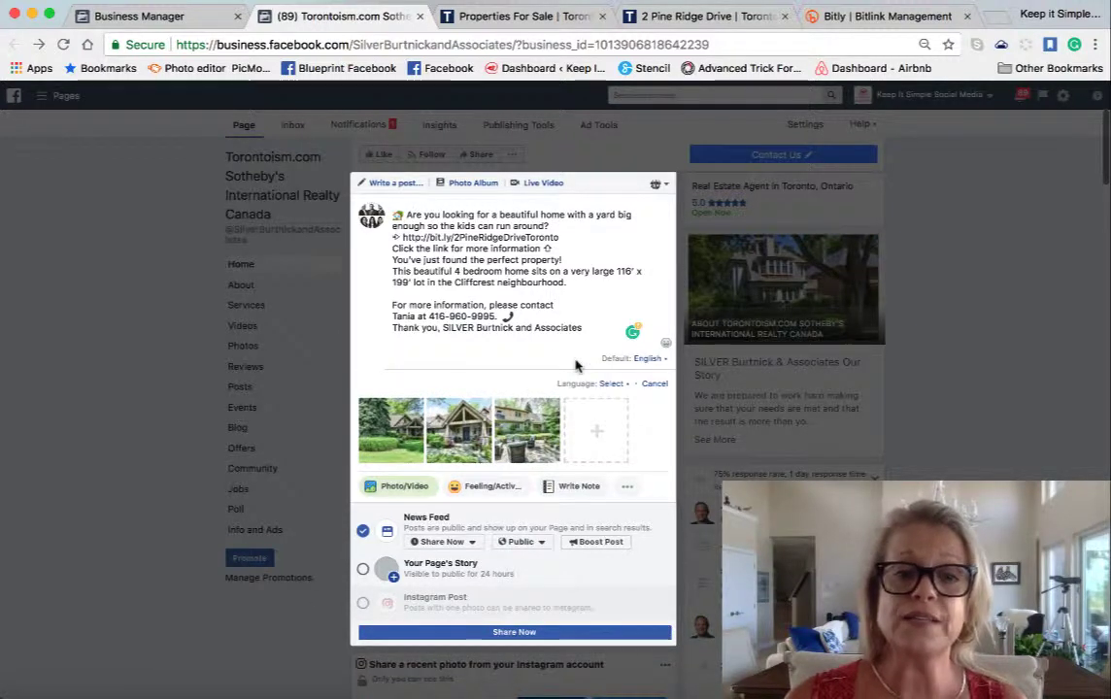
{"action": "left_click", "coordinate": [610, 384]}
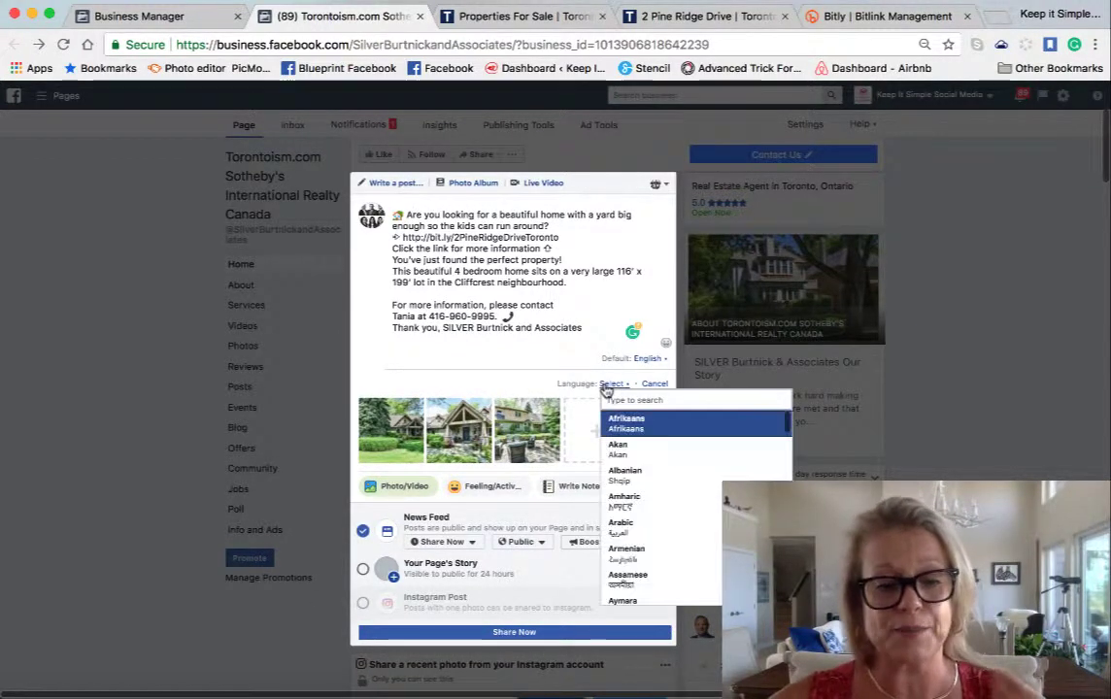
{"action": "type", "text": "sim"}
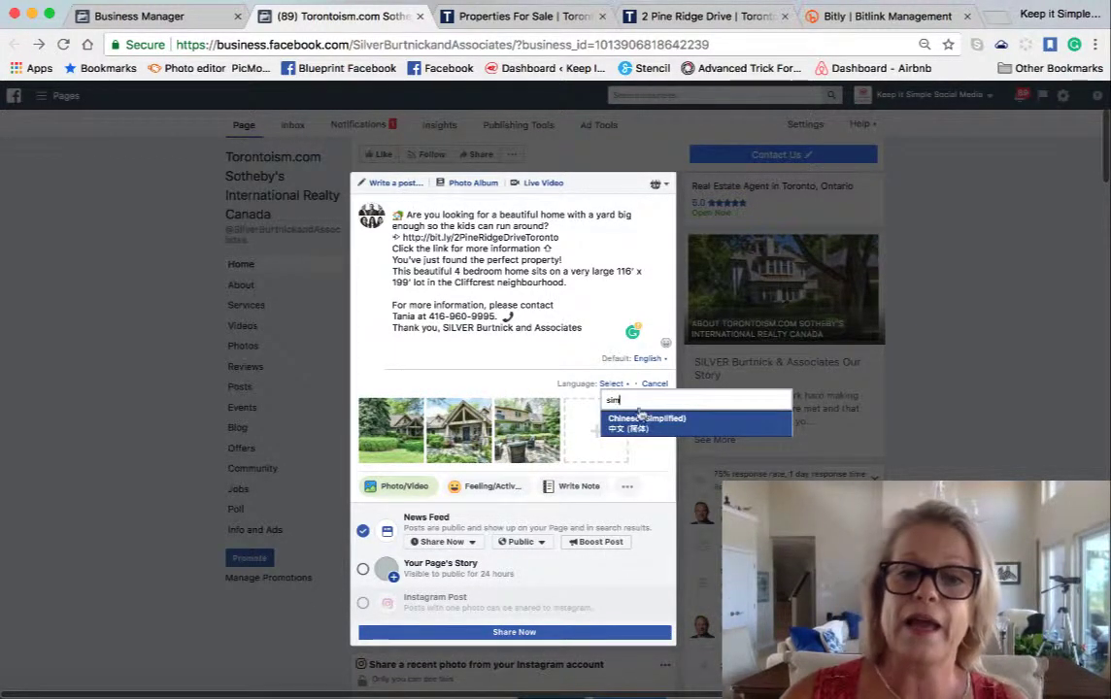
{"action": "left_click", "coordinate": [643, 421]}
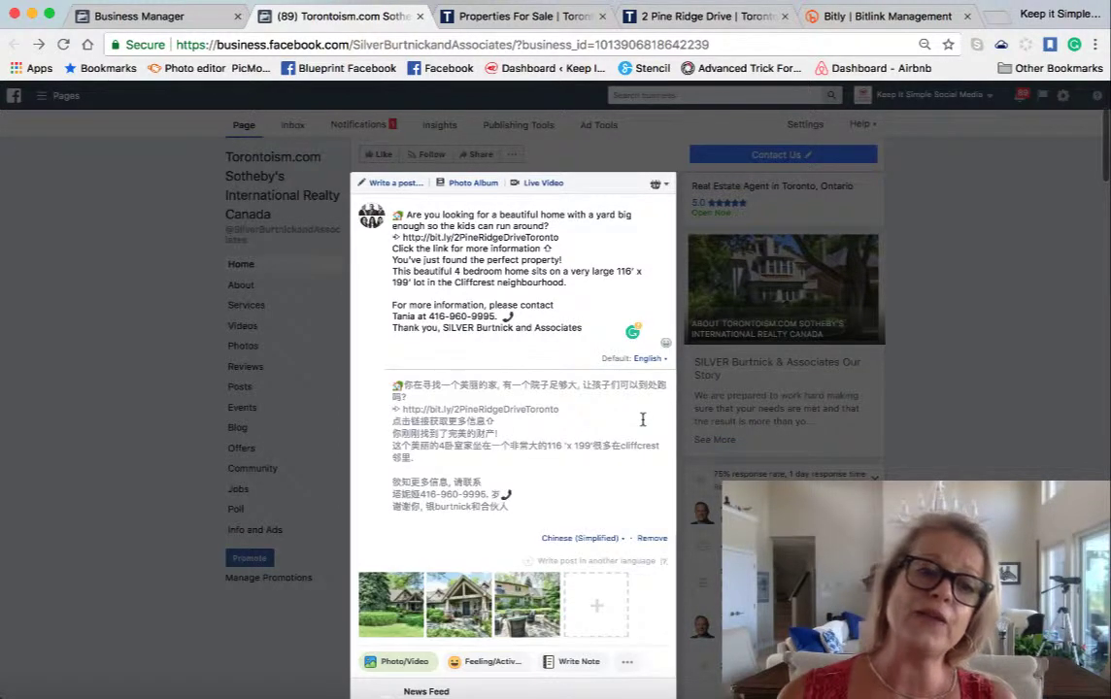
{"action": "scroll", "coordinate": [525, 478], "scroll_direction": "down", "scroll_amount": 3}
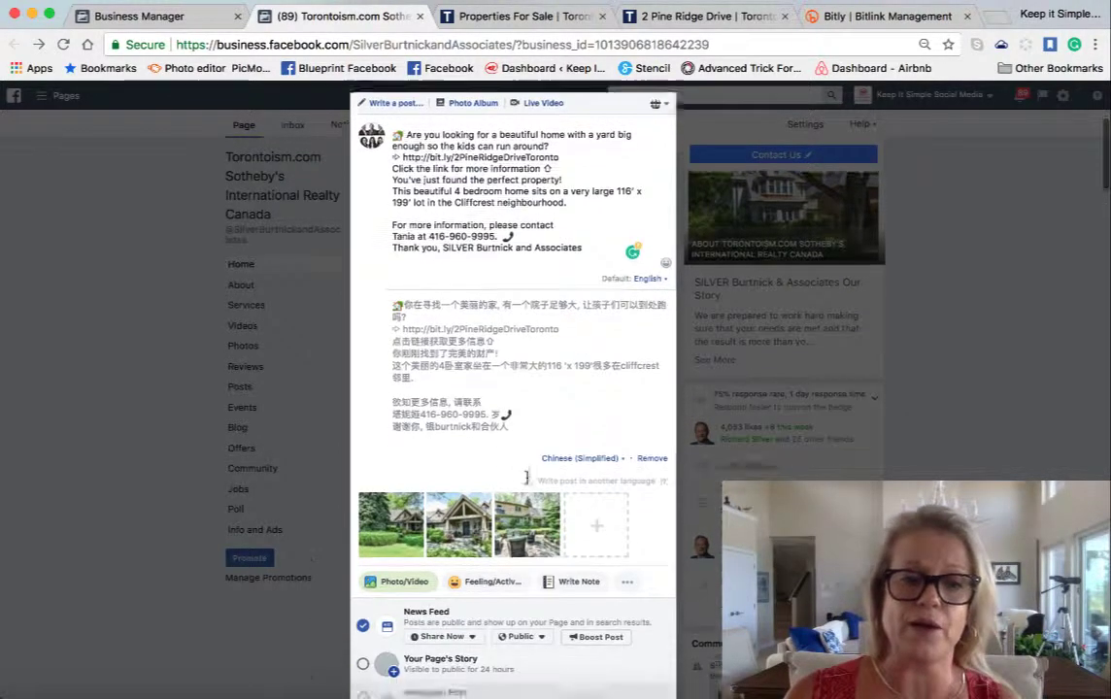
{"action": "scroll", "coordinate": [527, 476], "scroll_direction": "down", "scroll_amount": 1}
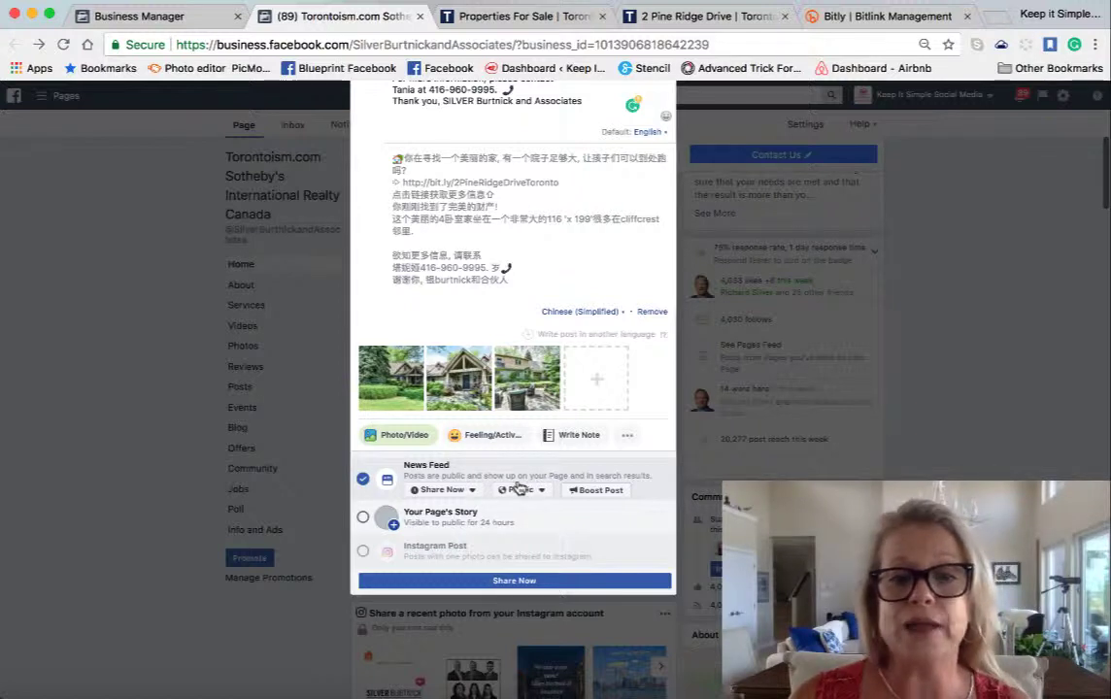
- Add a Toronto, Ontario check-in, found by searching 'tor', and scroll to the sharing options
{"action": "left_click", "coordinate": [630, 440]}
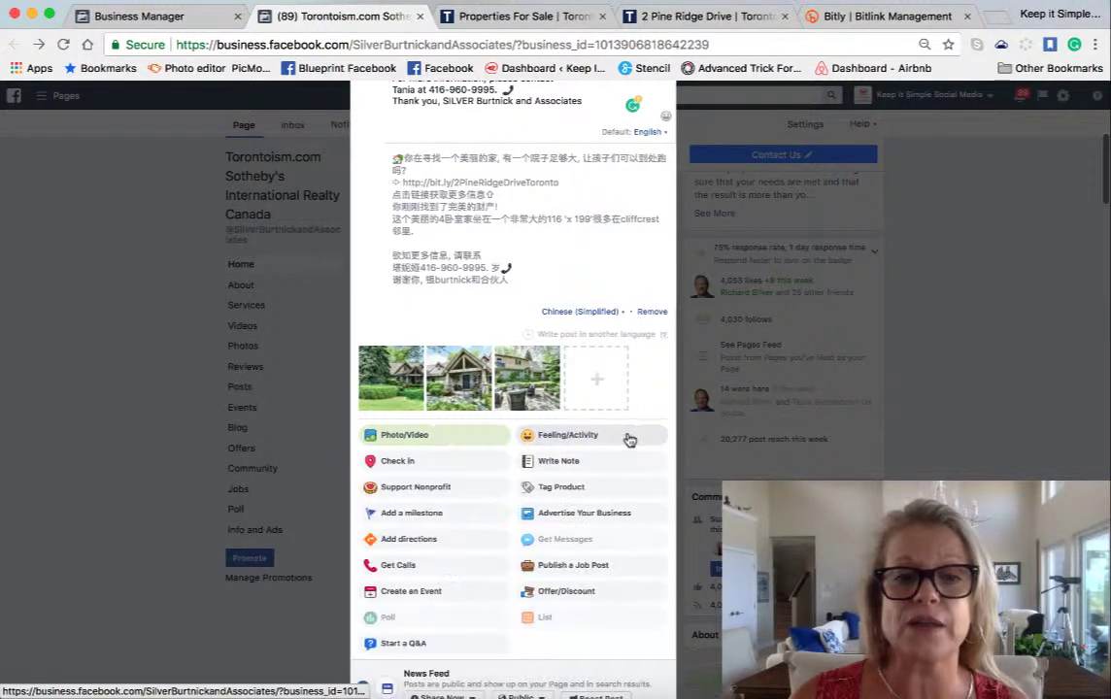
{"action": "left_click", "coordinate": [444, 466]}
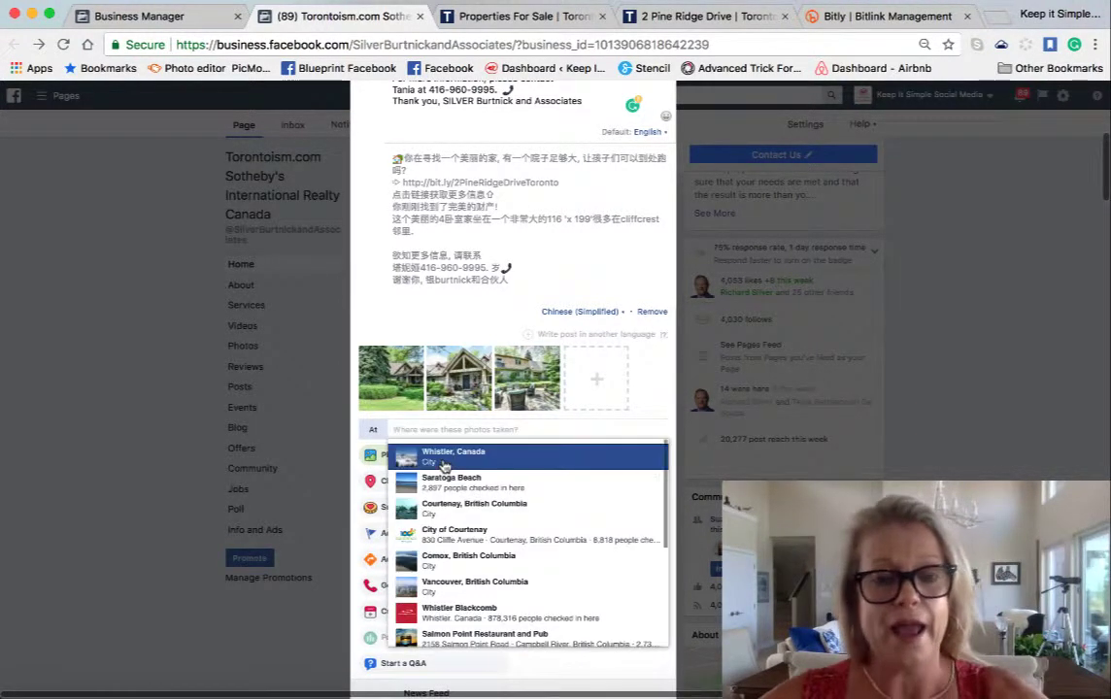
{"action": "type", "text": "tor"}
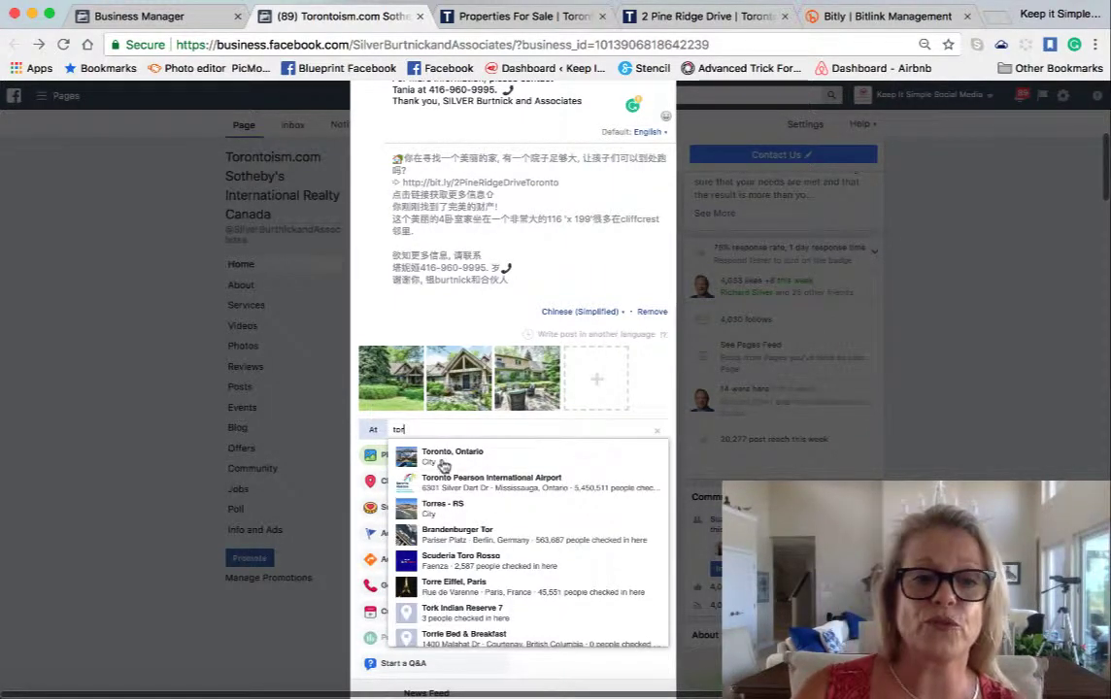
{"action": "left_click", "coordinate": [441, 456]}
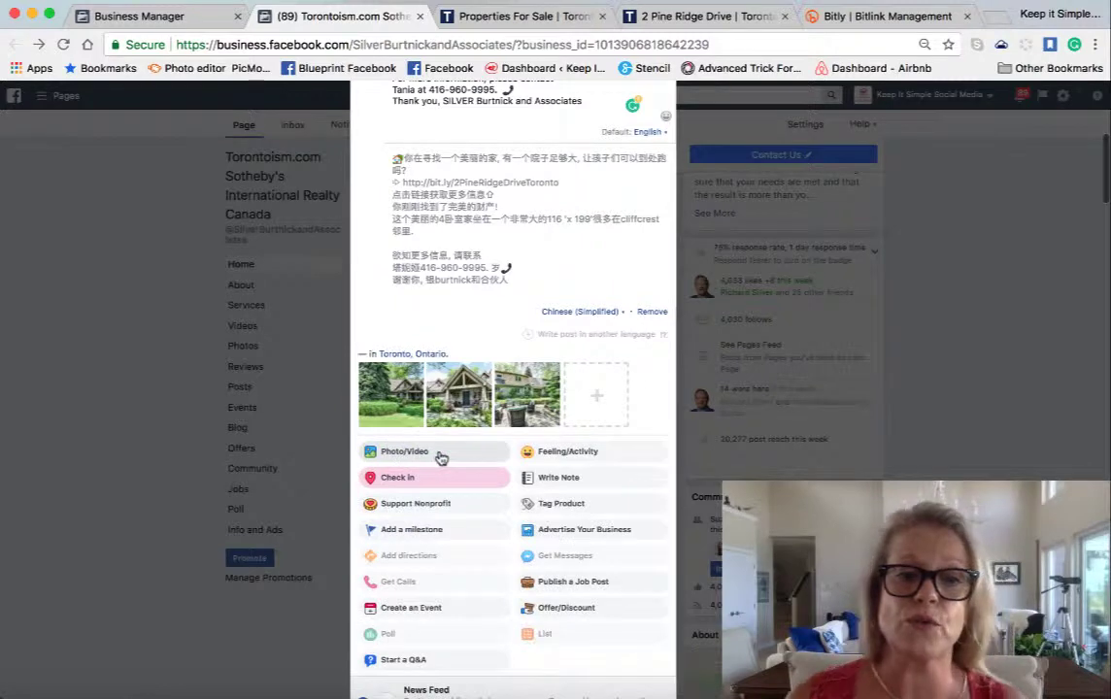
{"action": "scroll", "coordinate": [544, 408], "scroll_direction": "down", "scroll_amount": 4}
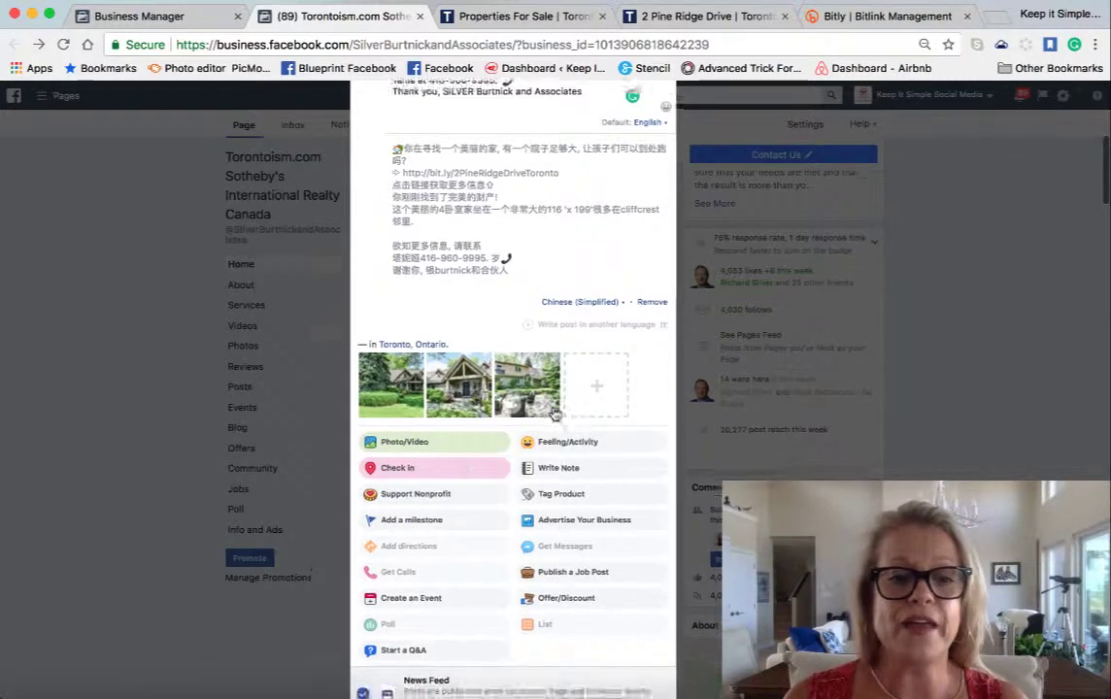
{"action": "scroll", "coordinate": [555, 412], "scroll_direction": "down", "scroll_amount": 1}
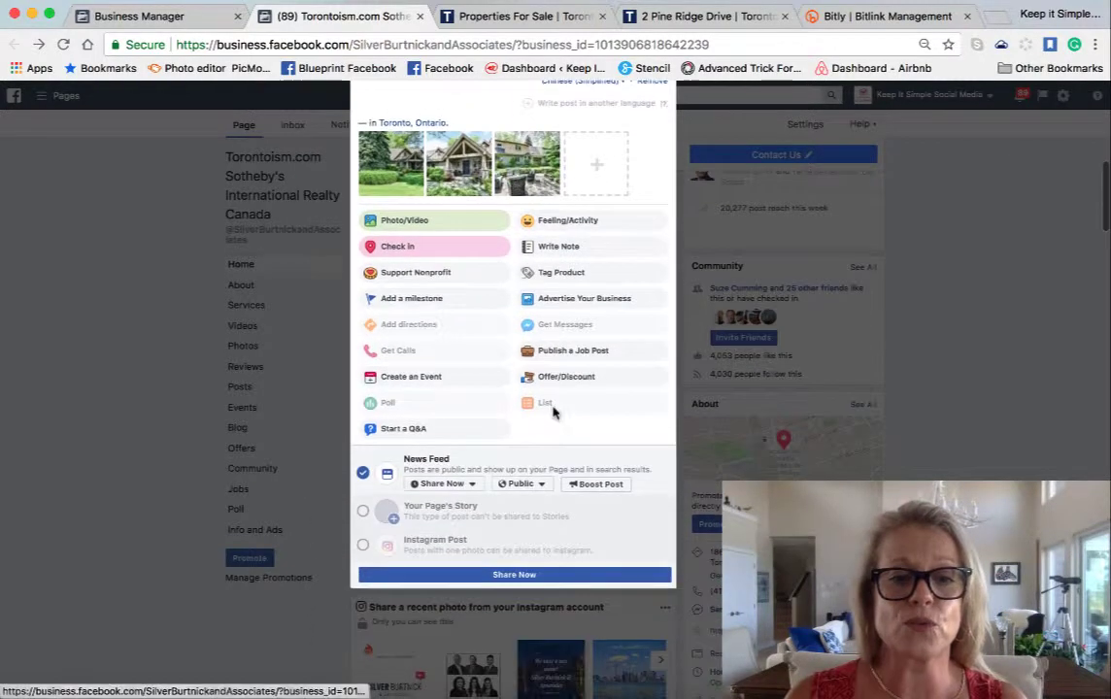
- Schedule the post for 8/6/2018, adjusting the publish hour, and confirm with Schedule
{"action": "left_click", "coordinate": [473, 486]}
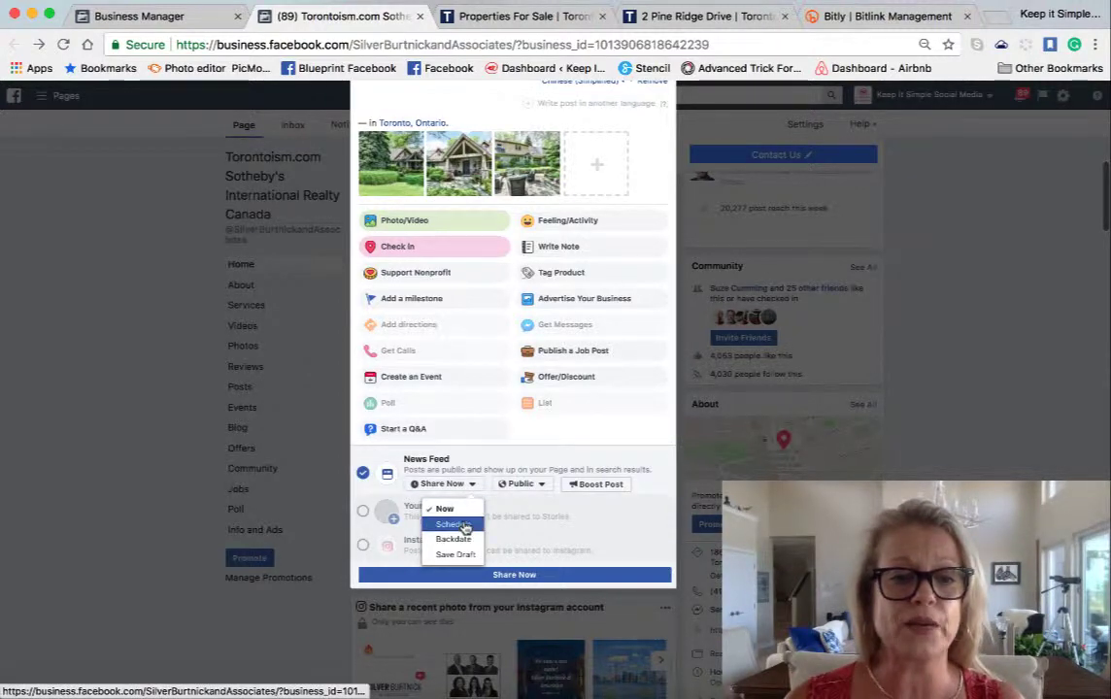
{"action": "left_click", "coordinate": [453, 525]}
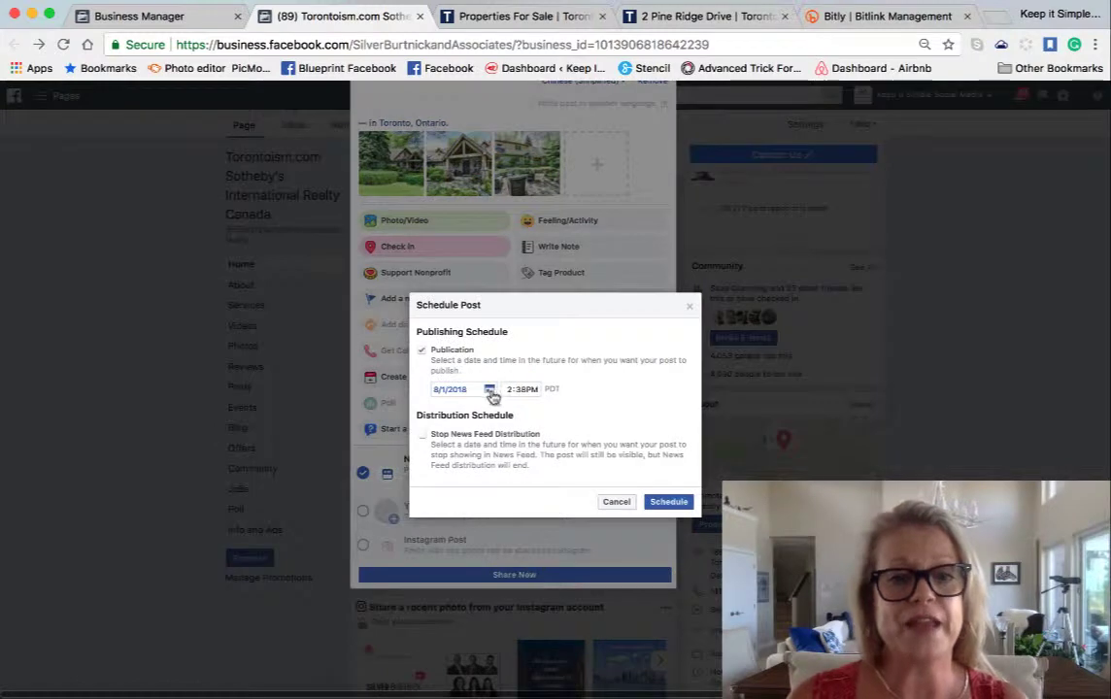
{"action": "left_click", "coordinate": [490, 392]}
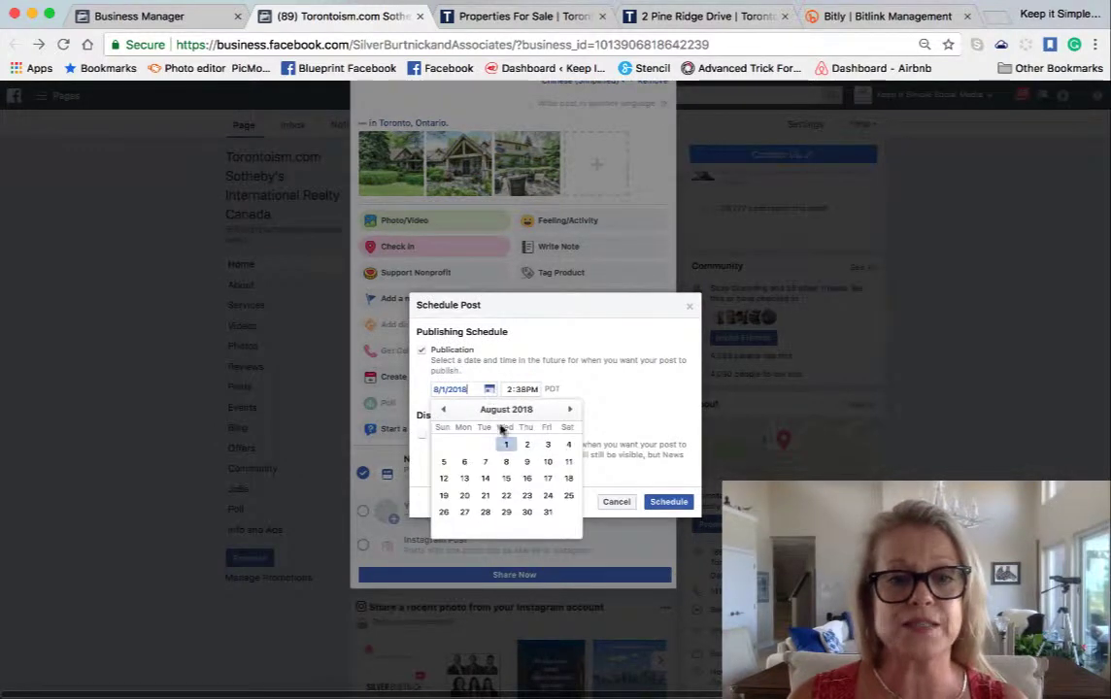
{"action": "left_click", "coordinate": [464, 461]}
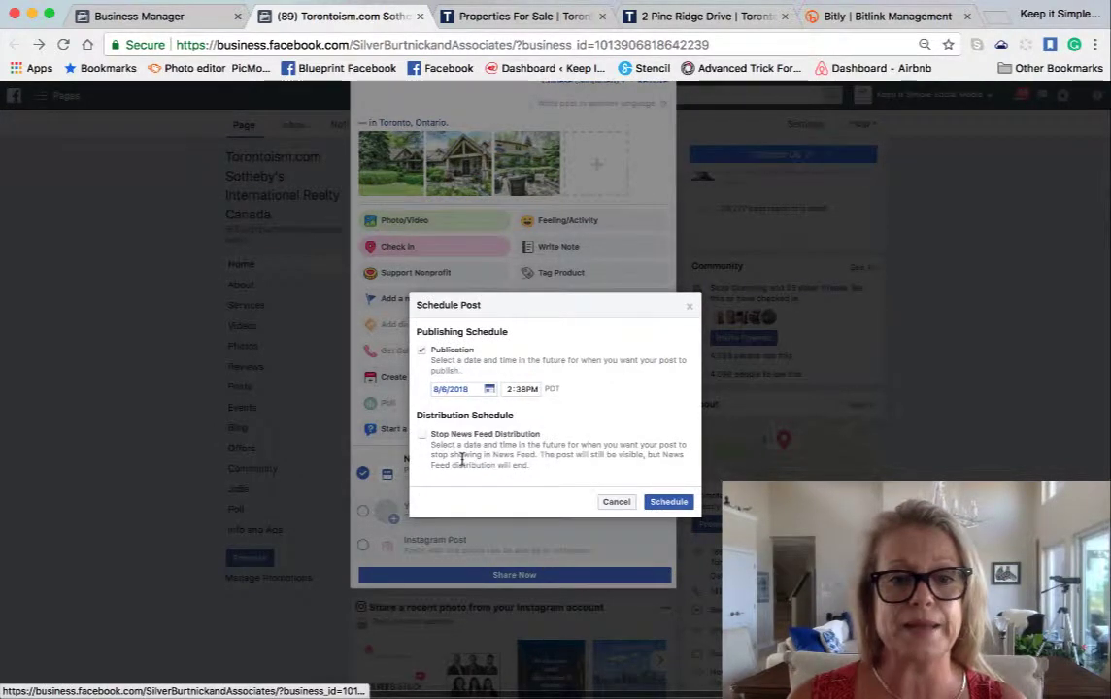
{"action": "left_click", "coordinate": [508, 389]}
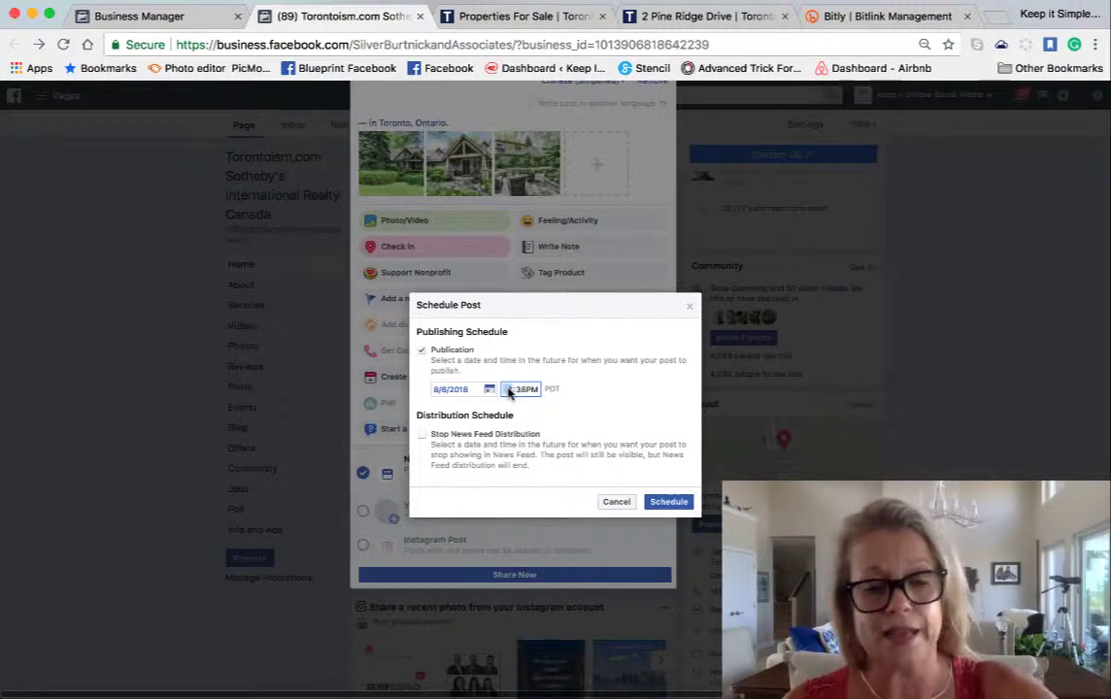
{"action": "type", "text": "3"}
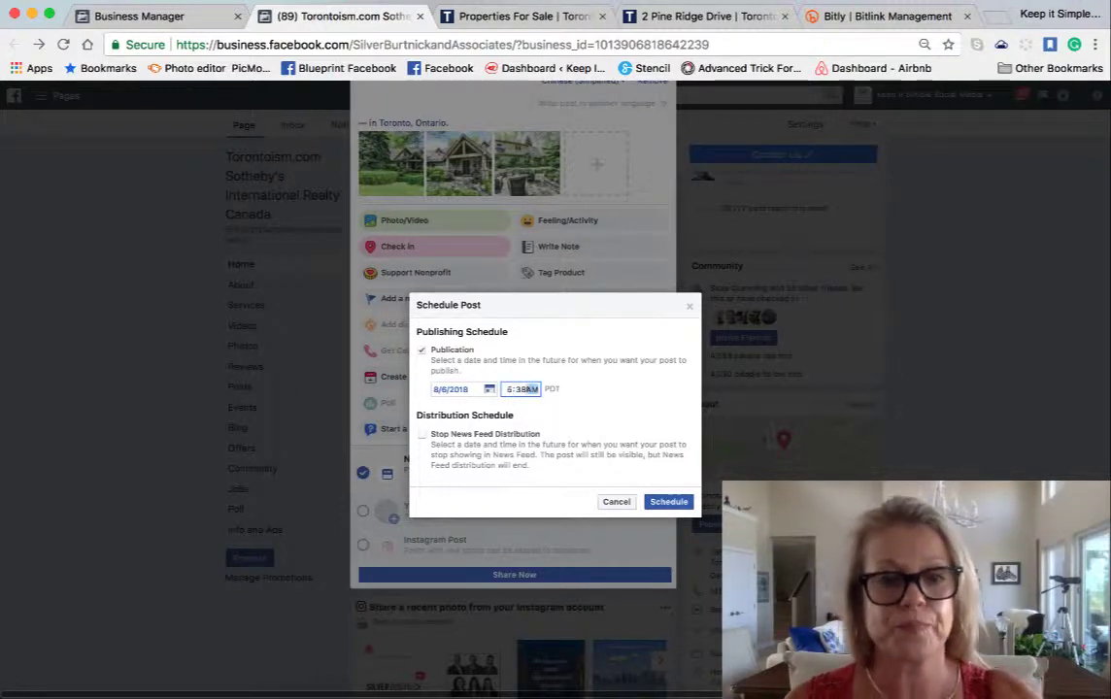
{"action": "left_click", "coordinate": [671, 501]}
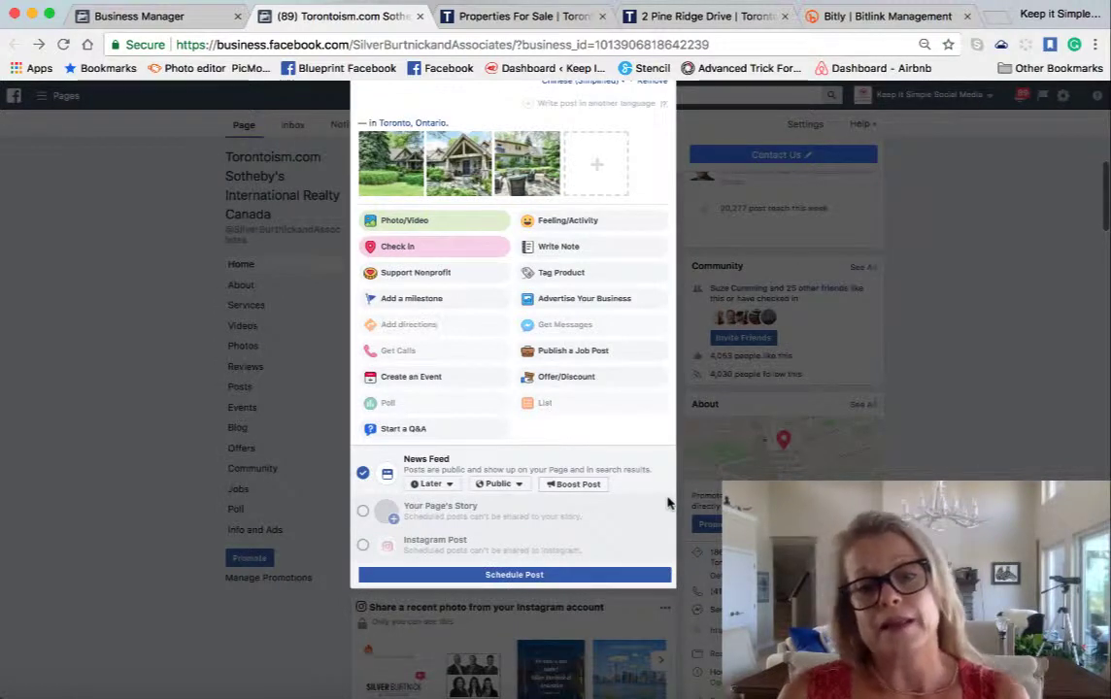
- Schedule the finished house listing post
{"action": "left_click", "coordinate": [514, 575]}
{"action": "scroll", "coordinate": [512, 581], "scroll_direction": "down", "scroll_amount": 3}
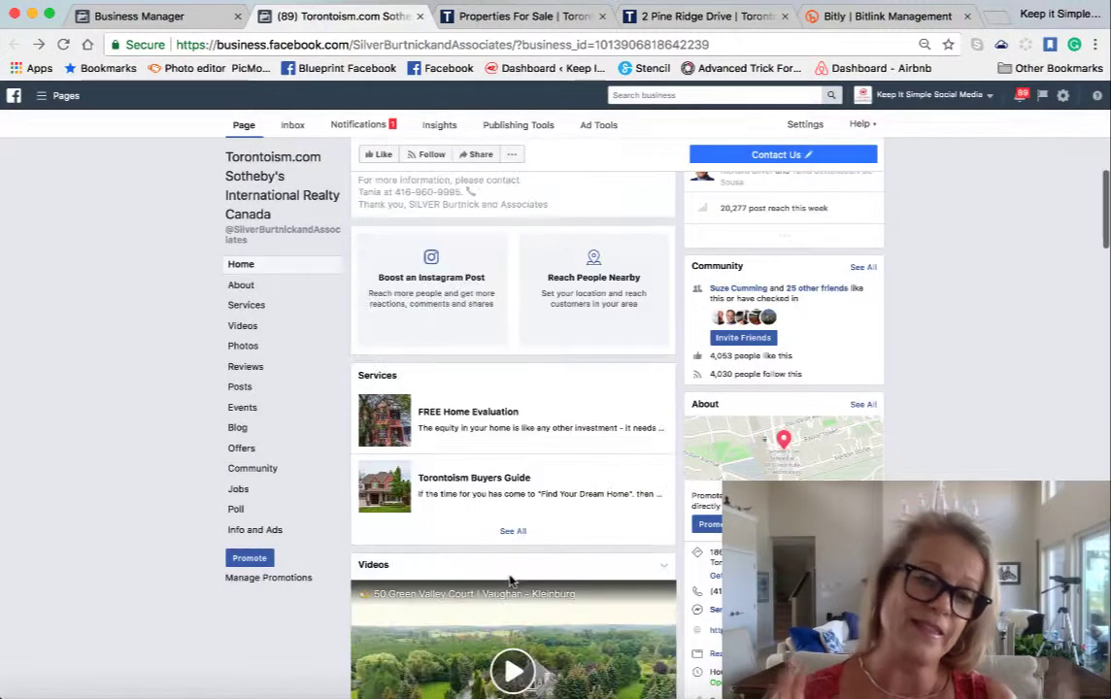
{"action": "scroll", "coordinate": [512, 581], "scroll_direction": "down", "scroll_amount": 2}
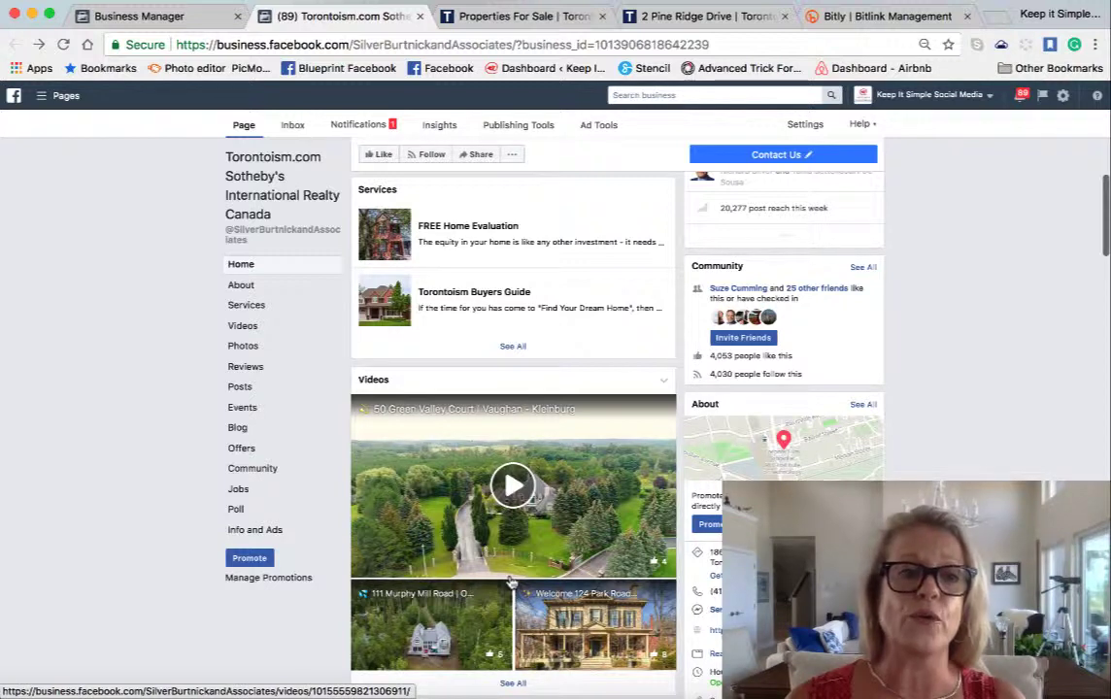
- Reload the Page and find the '1 Scheduled Post' notice for Monday, August 6 at 5:38 AM
{"action": "left_click", "coordinate": [62, 45]}
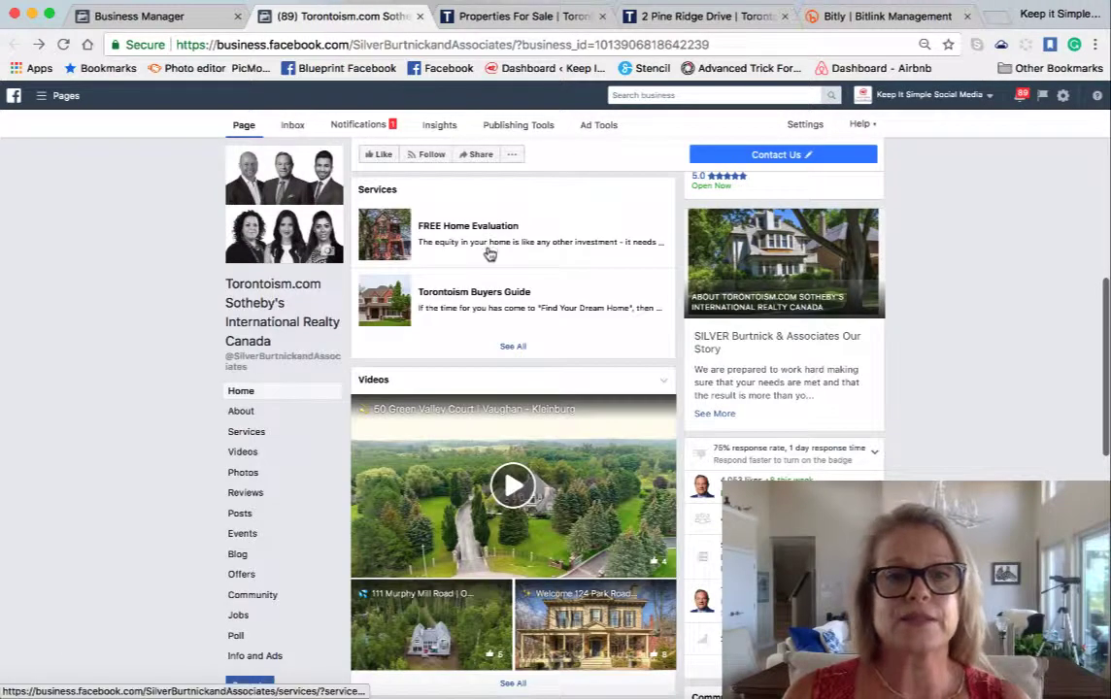
{"action": "scroll", "coordinate": [491, 253], "scroll_direction": "down", "scroll_amount": 10}
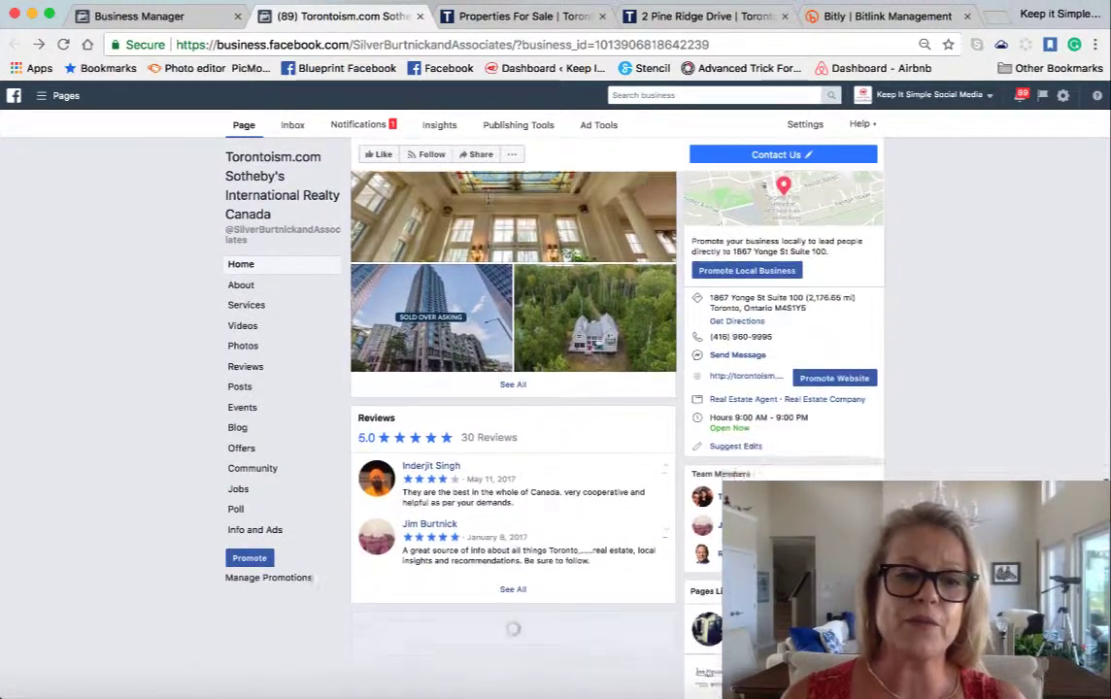
{"action": "scroll", "coordinate": [513, 433], "scroll_direction": "down", "scroll_amount": 3}
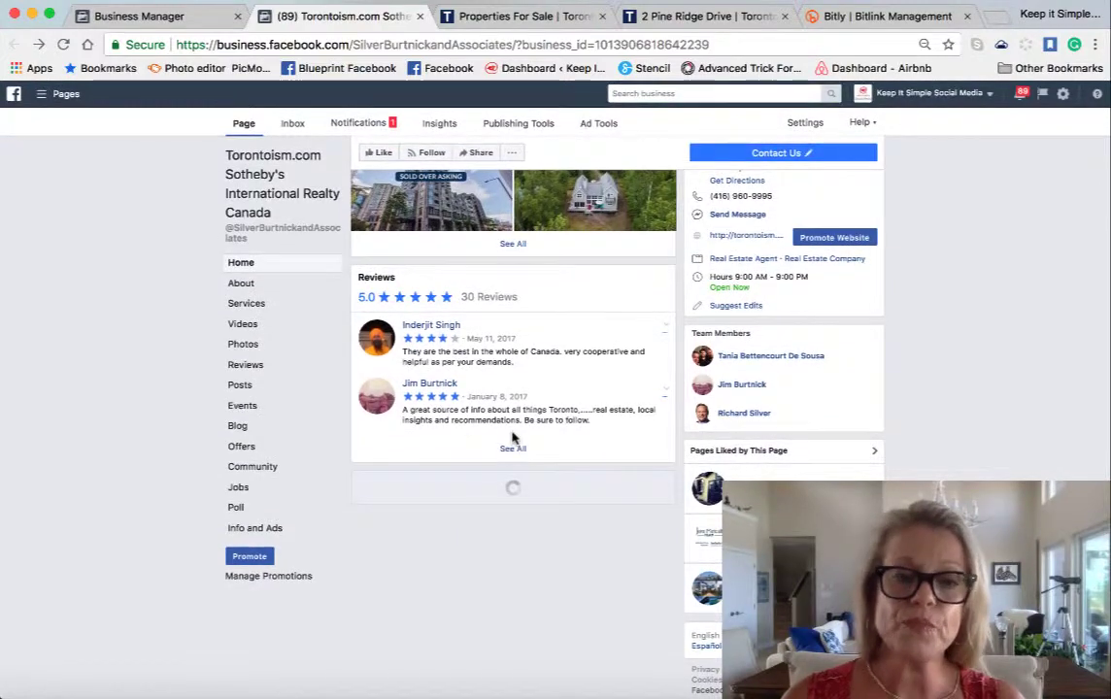
{"action": "scroll", "coordinate": [513, 439], "scroll_direction": "up", "scroll_amount": 9}
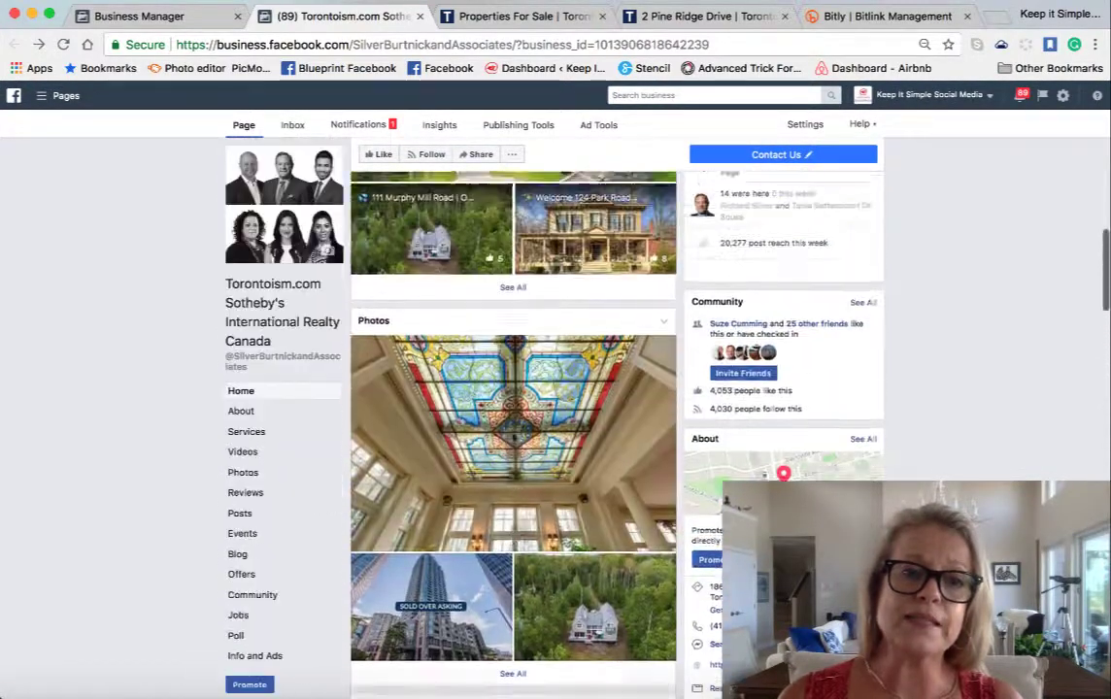
{"action": "scroll", "coordinate": [514, 440], "scroll_direction": "up", "scroll_amount": 15}
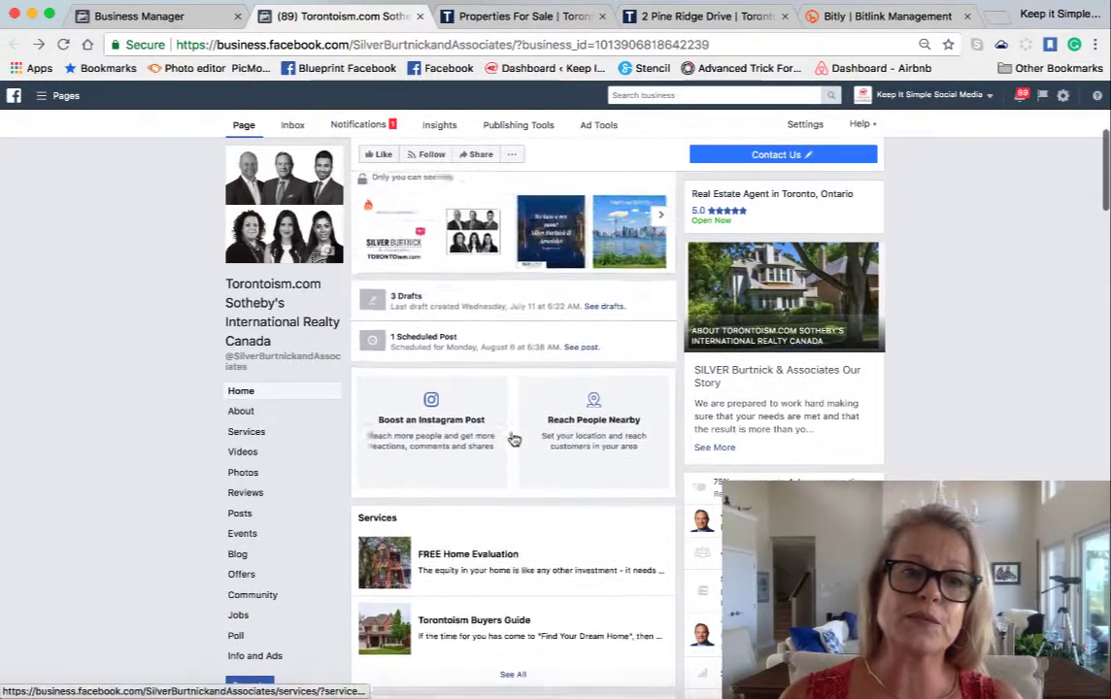
{"action": "scroll", "coordinate": [514, 440], "scroll_direction": "up", "scroll_amount": 2}
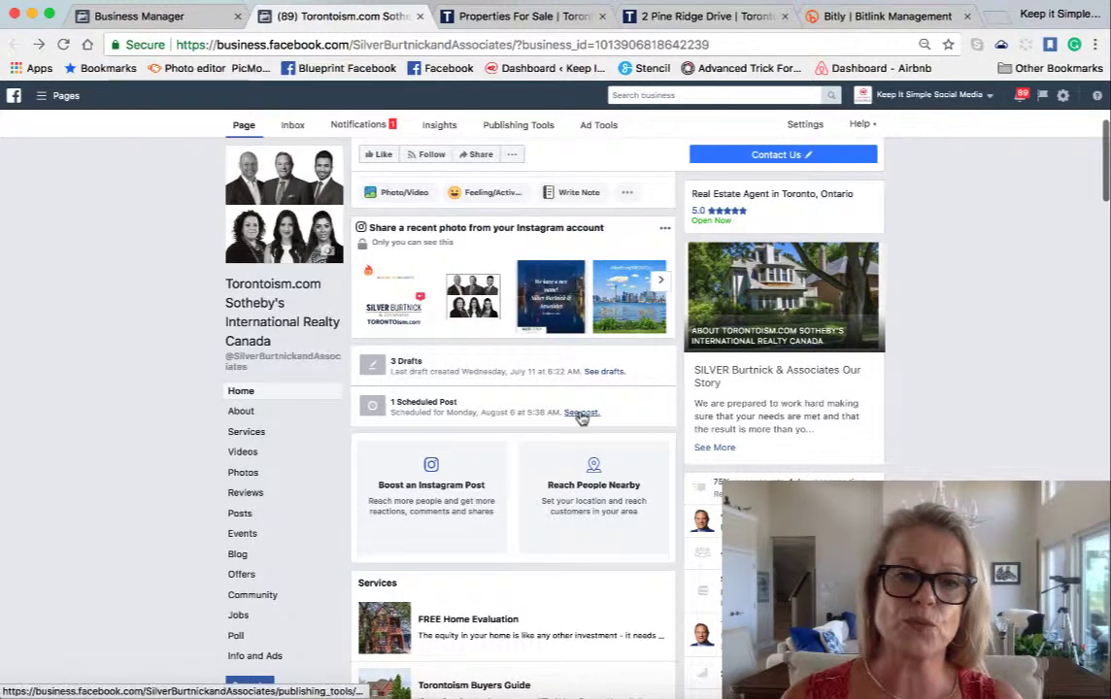
{"action": "scroll", "coordinate": [581, 415], "scroll_direction": "up", "scroll_amount": 4}
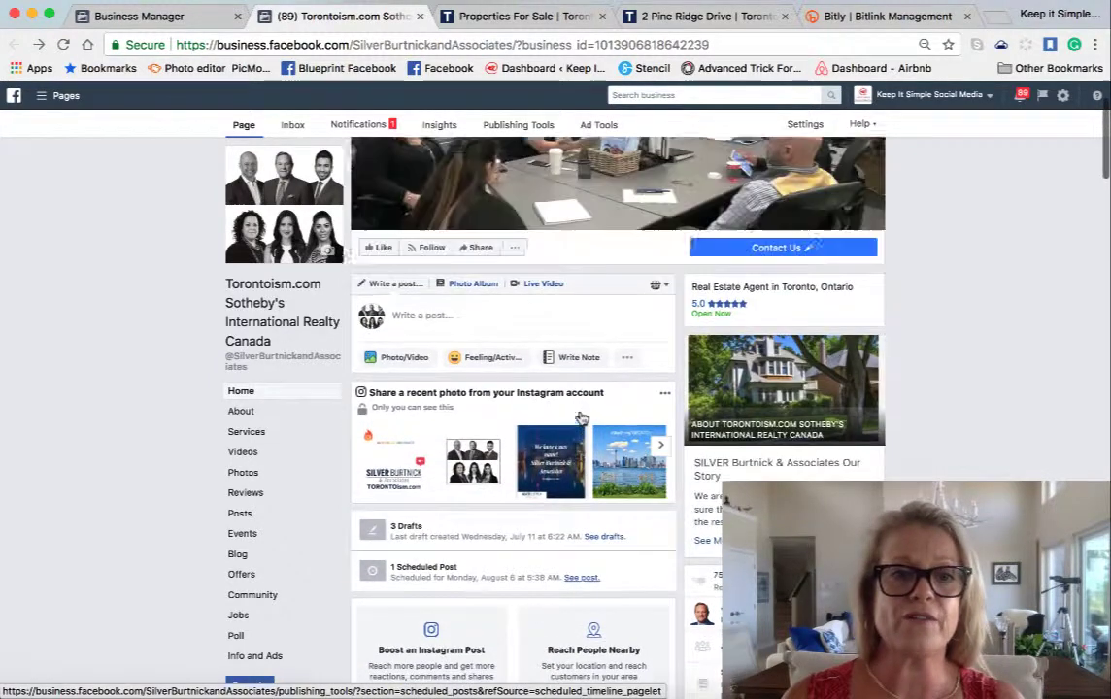
{"action": "scroll", "coordinate": [581, 416], "scroll_direction": "down", "scroll_amount": 3}
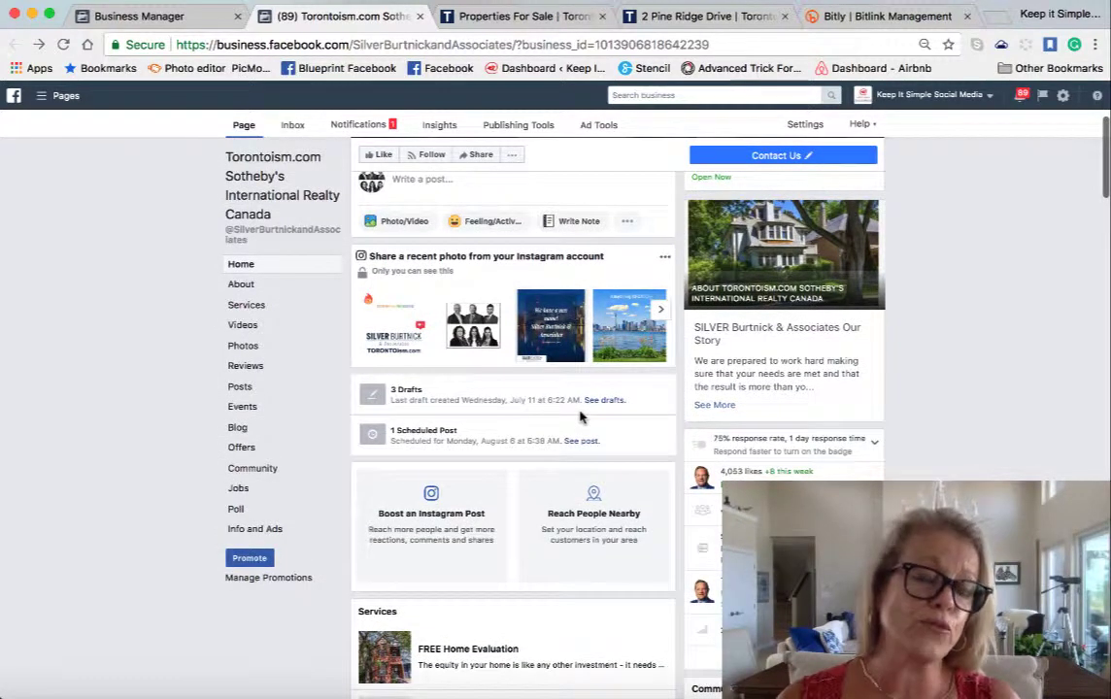
- Preview the scheduled listing post from Publishing Tools' Scheduled Posts and open it in a new tab
{"action": "left_click", "coordinate": [509, 128]}
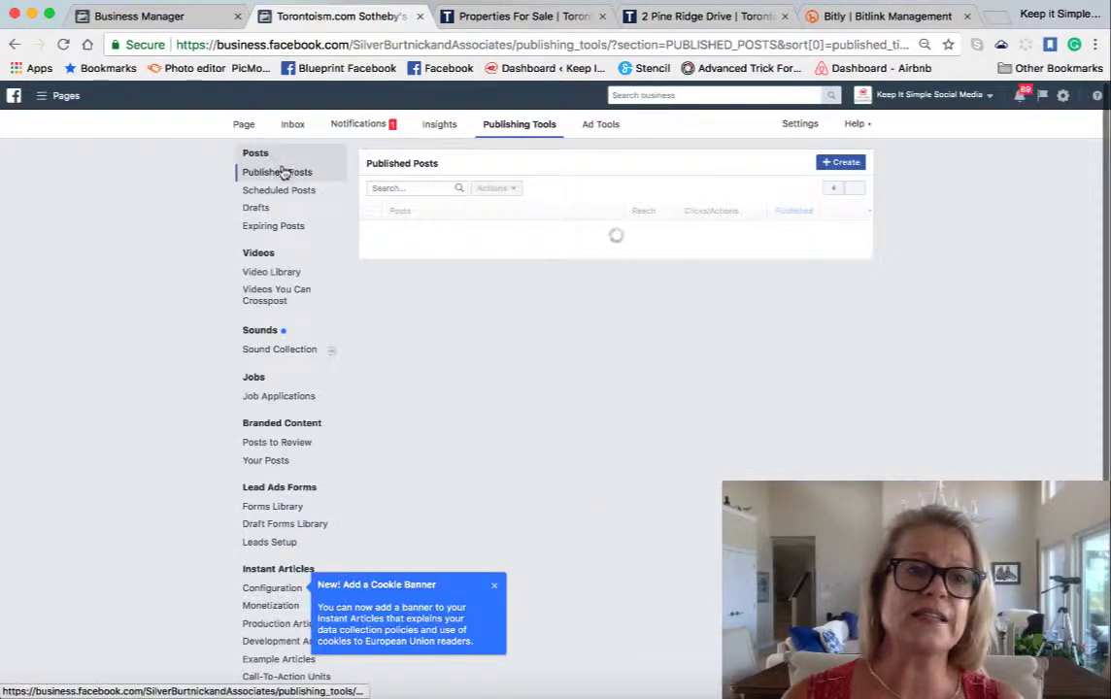
{"action": "left_click", "coordinate": [279, 192]}
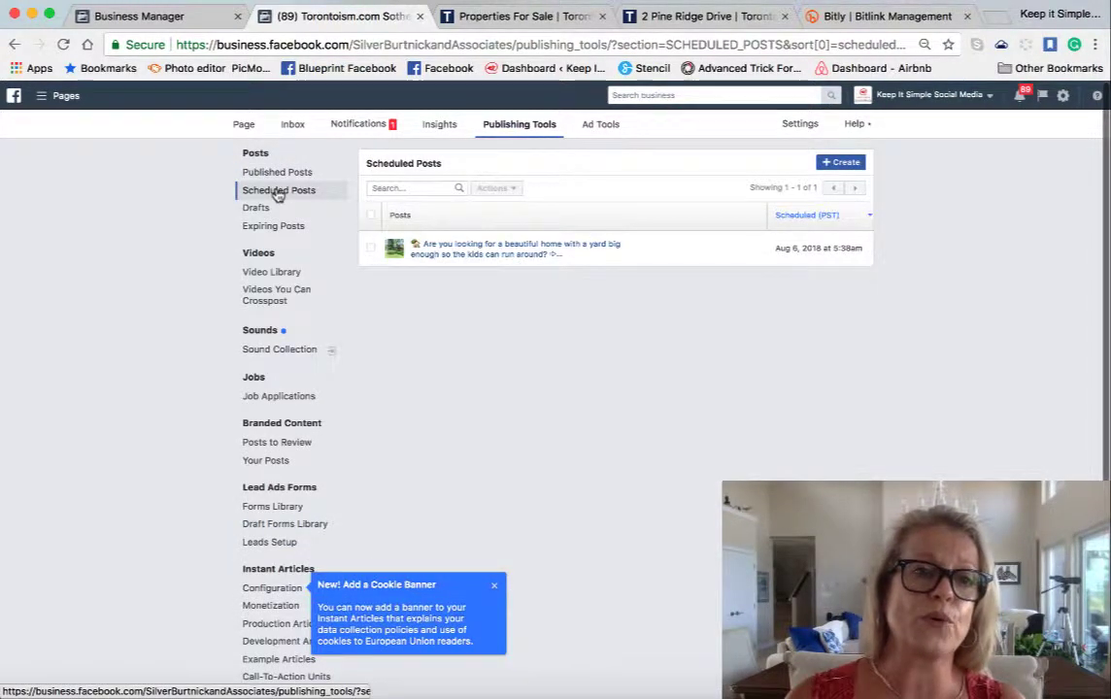
{"action": "left_click", "coordinate": [372, 250]}
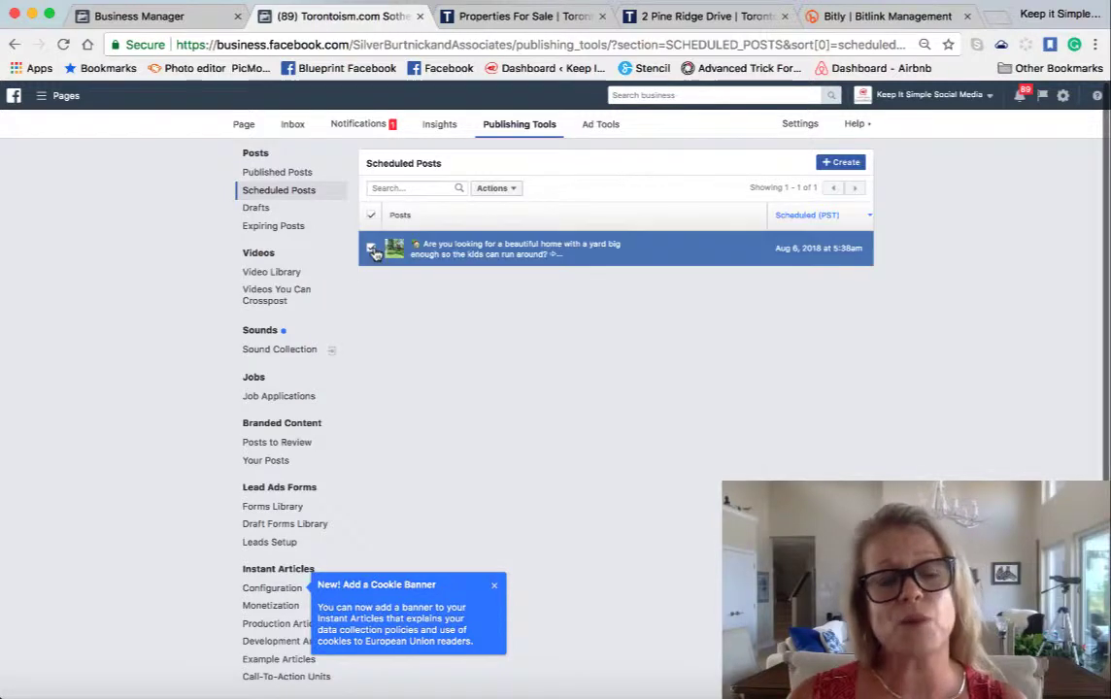
{"action": "left_click", "coordinate": [478, 253]}
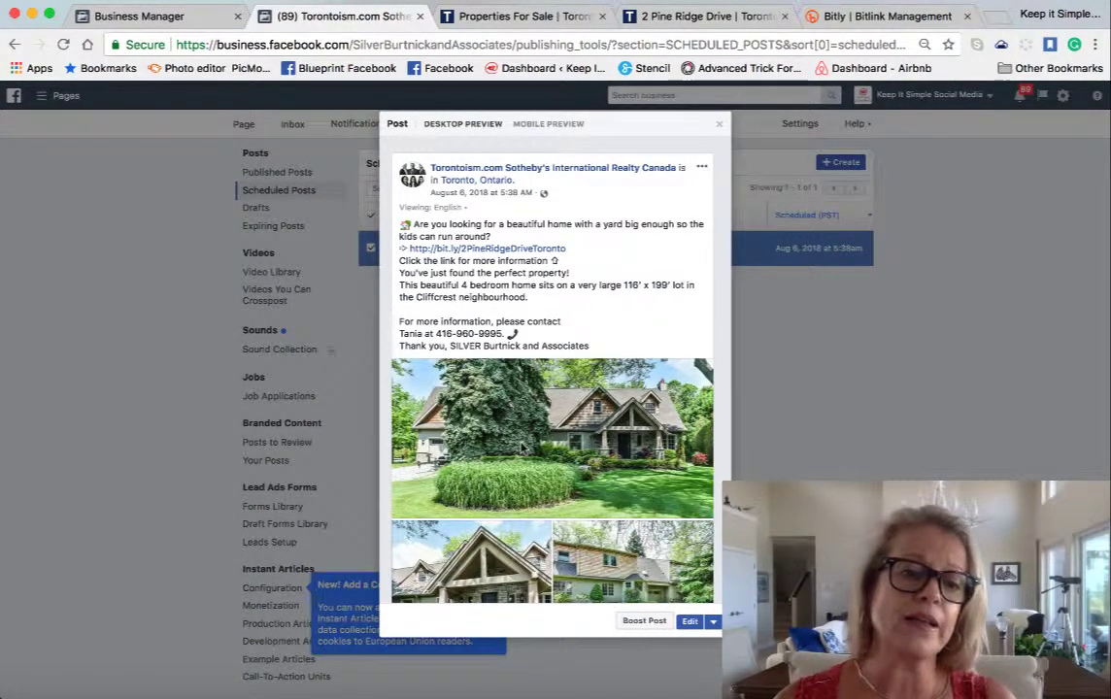
{"action": "left_click", "coordinate": [522, 448]}
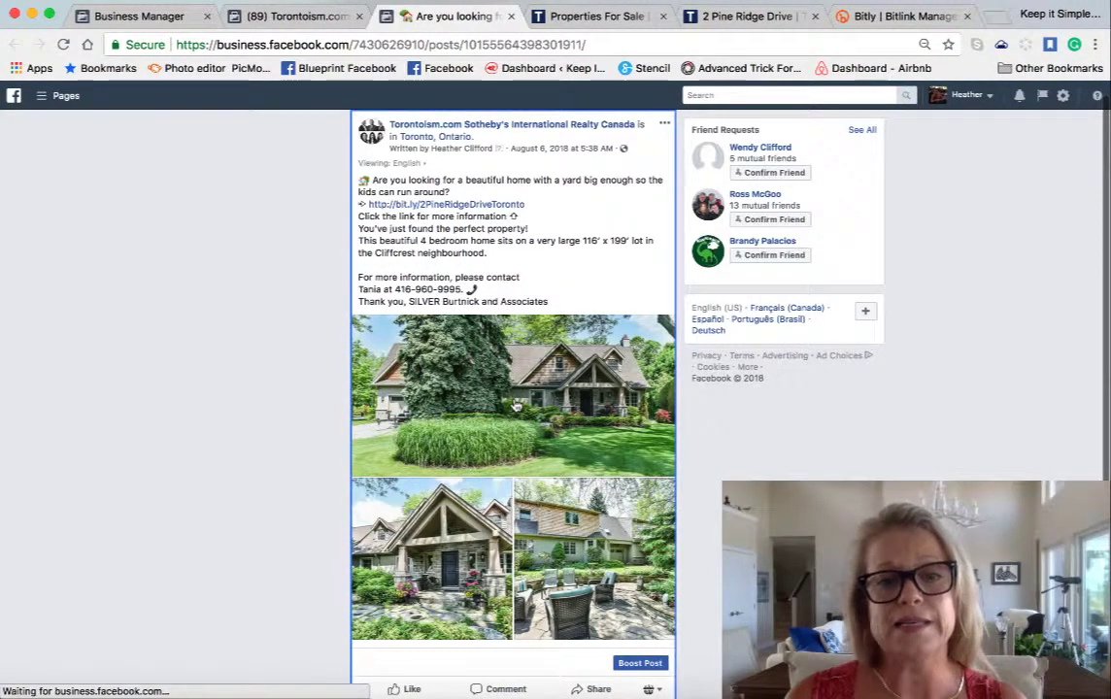
- View the main house photo enlarged, then select the entire post text
{"action": "left_click", "coordinate": [516, 406]}
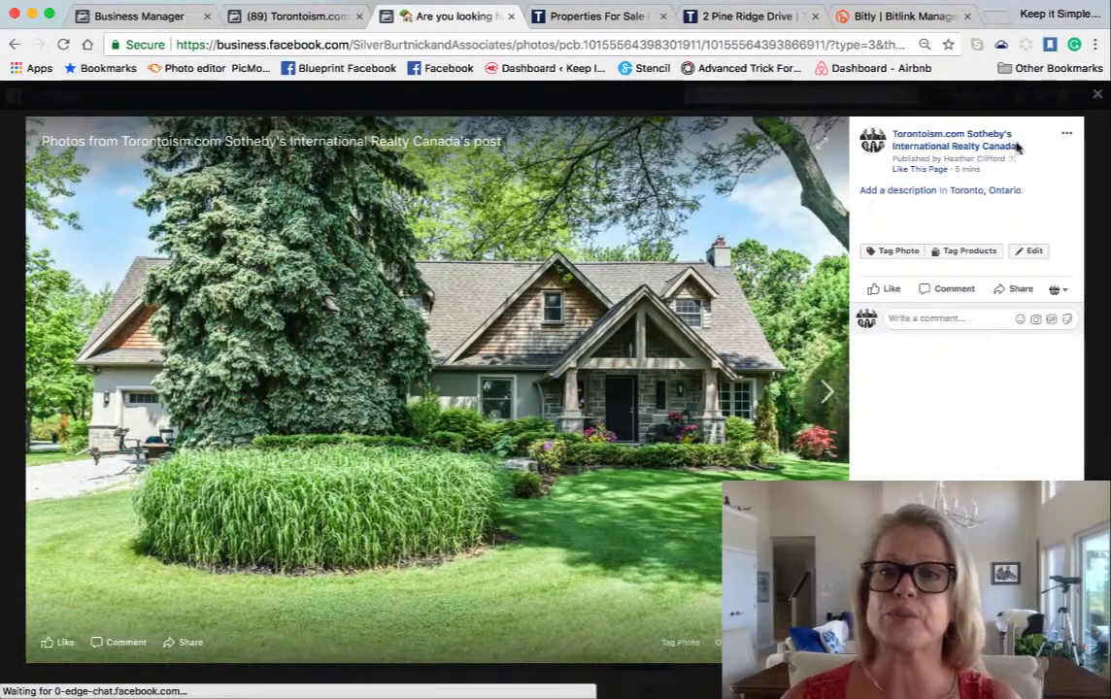
{"action": "left_click", "coordinate": [1097, 94]}
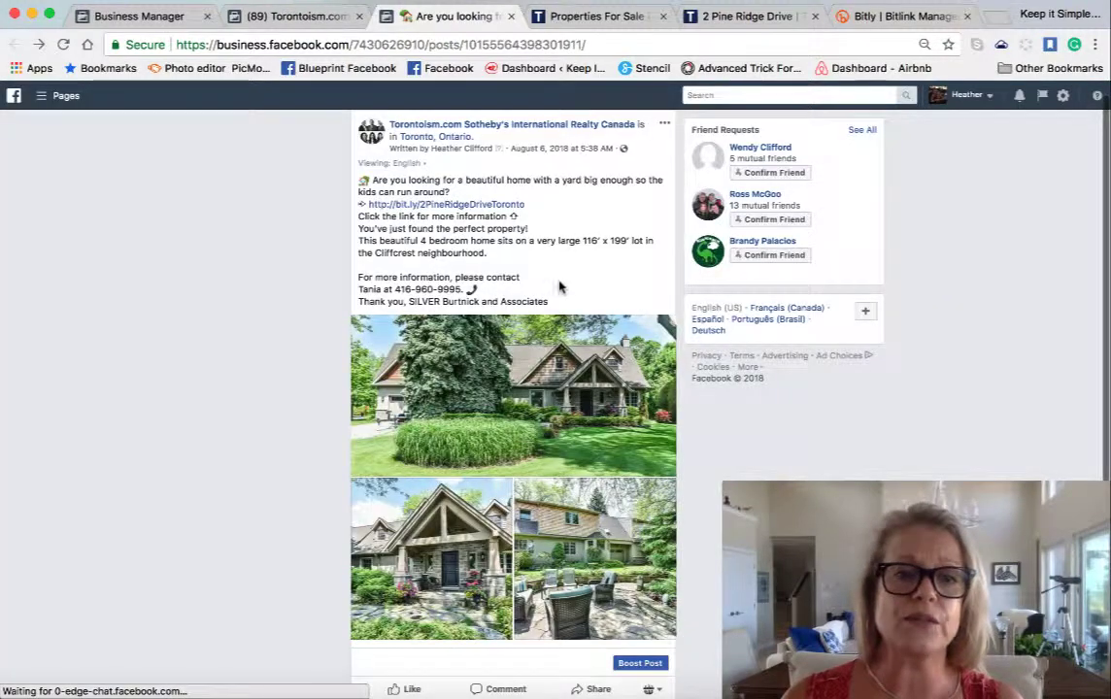
{"action": "left_click_drag", "start_coordinate": [514, 291], "coordinate": [428, 277]}
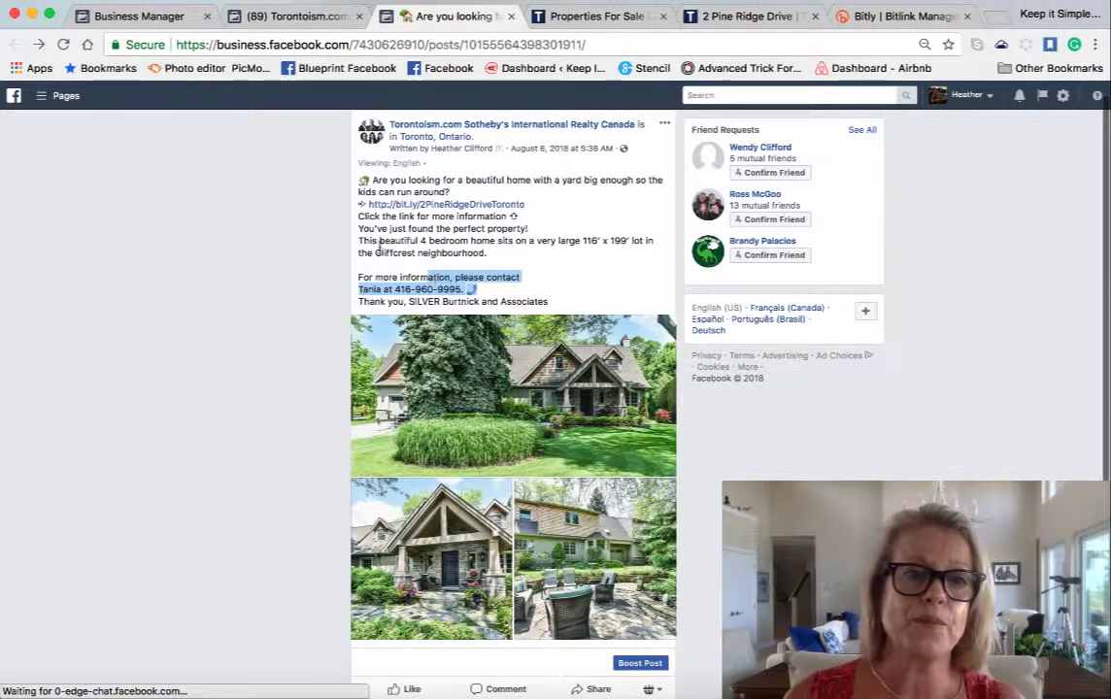
{"action": "left_click_drag", "start_coordinate": [357, 160], "coordinate": [579, 308]}
{"action": "left_click", "coordinate": [354, 148]}
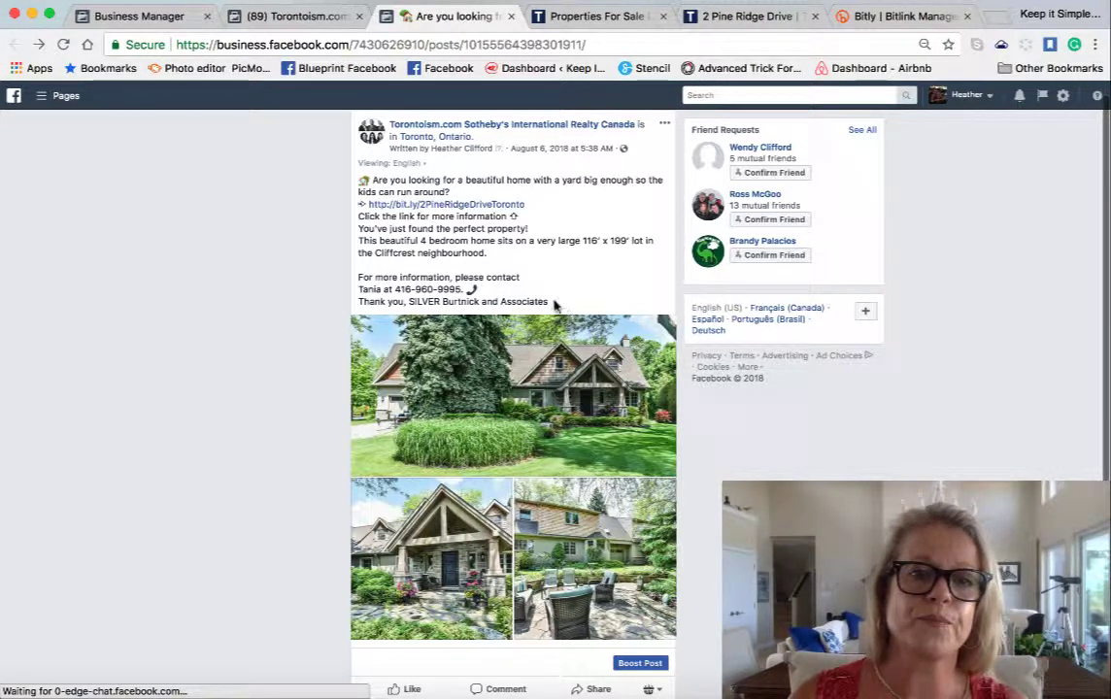
{"action": "left_click_drag", "start_coordinate": [555, 304], "coordinate": [360, 189]}
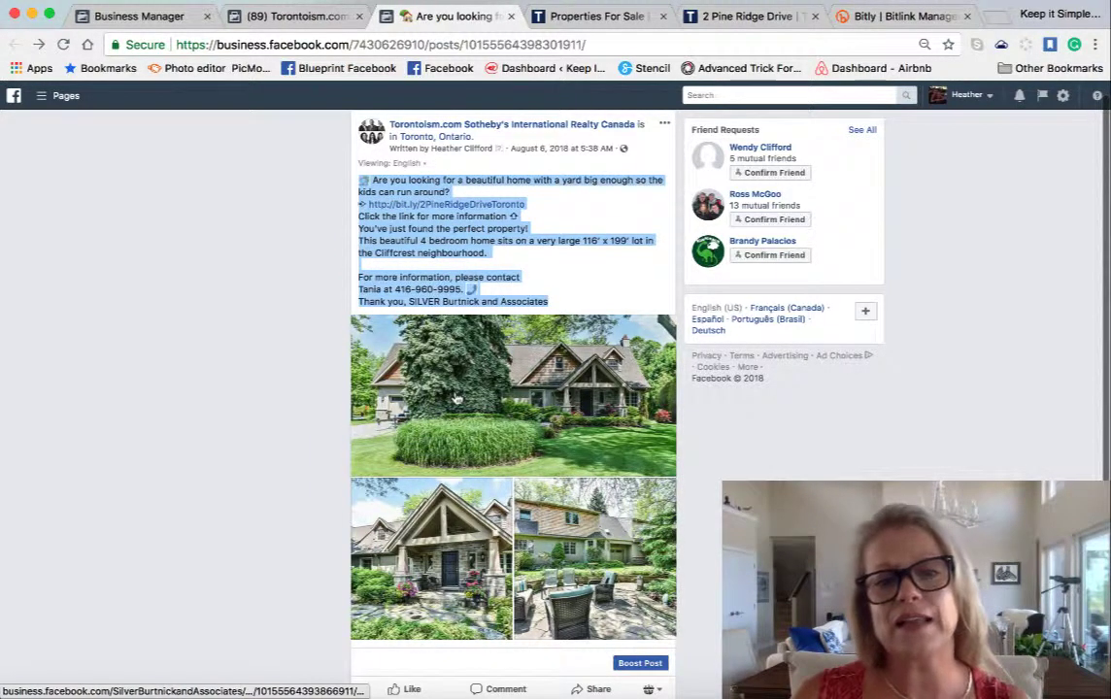
- Paste the listing description onto the first house photo and the porch photo
{"action": "left_click", "coordinate": [389, 389]}
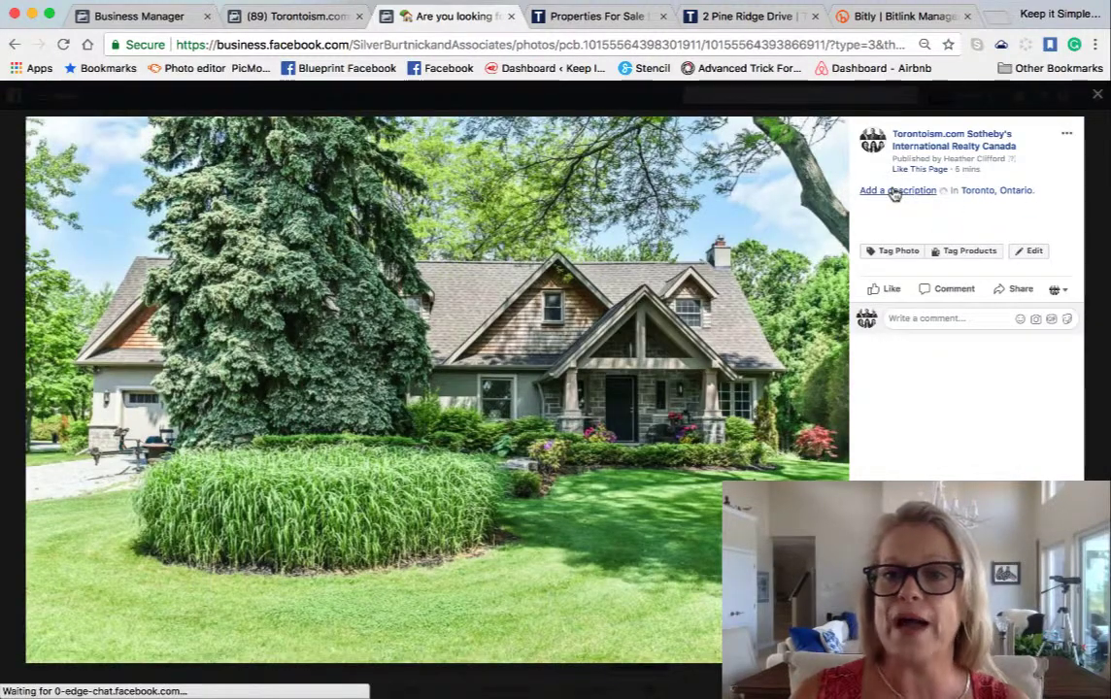
{"action": "left_click", "coordinate": [896, 191]}
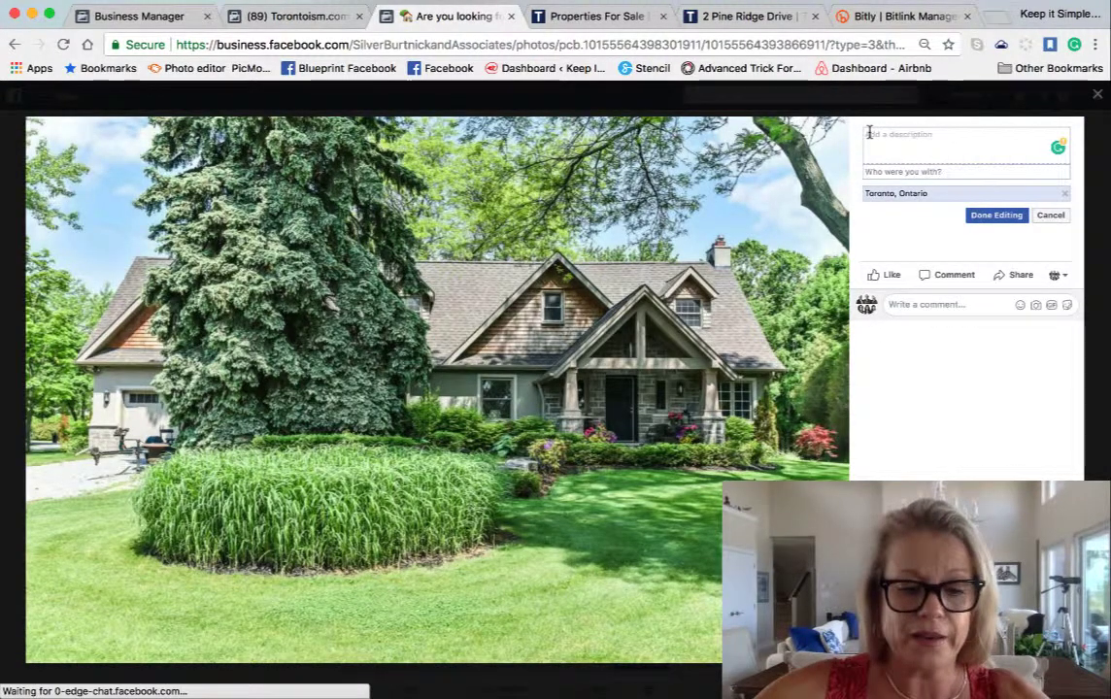
{"action": "key", "text": "super+v"}
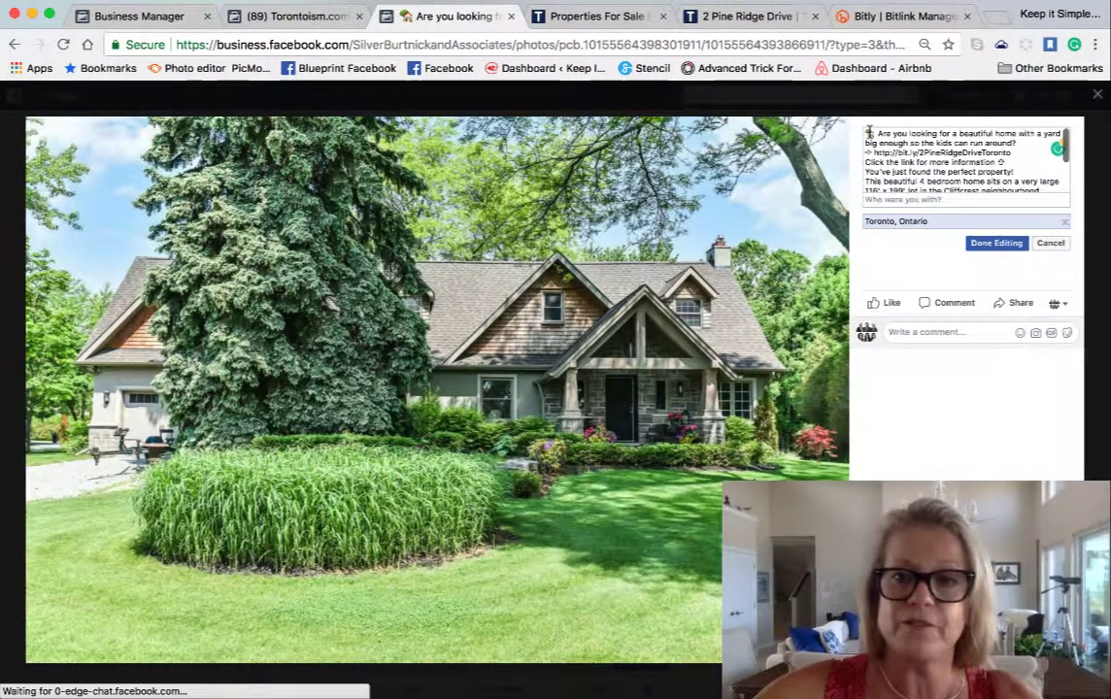
{"action": "left_click", "coordinate": [998, 243]}
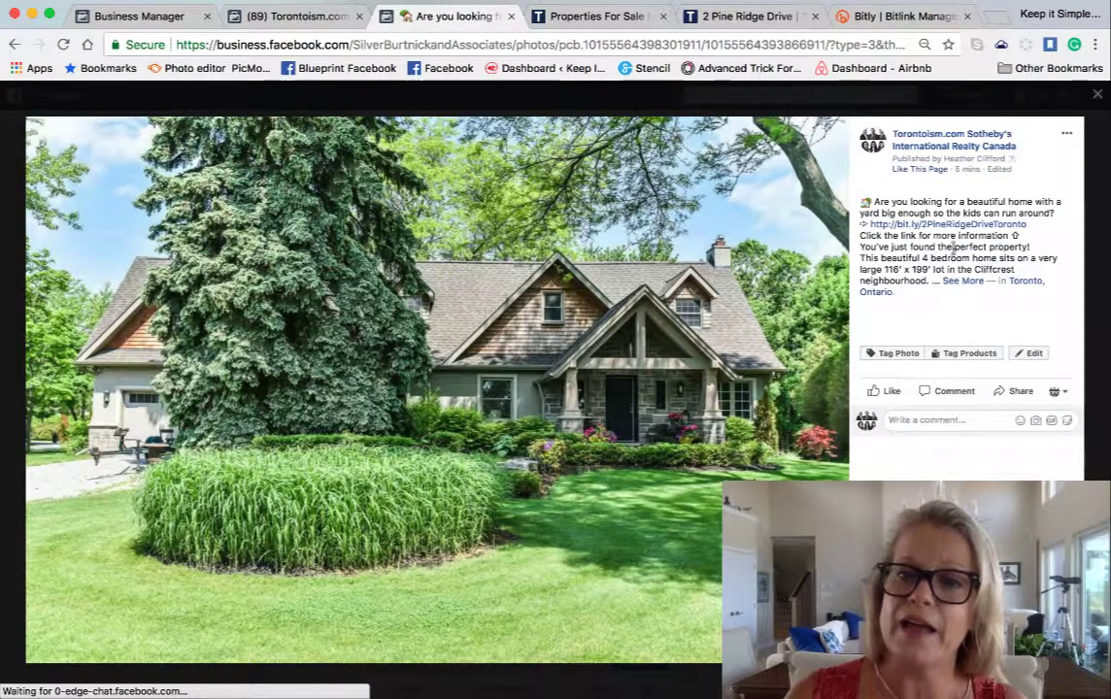
{"action": "left_click", "coordinate": [829, 406]}
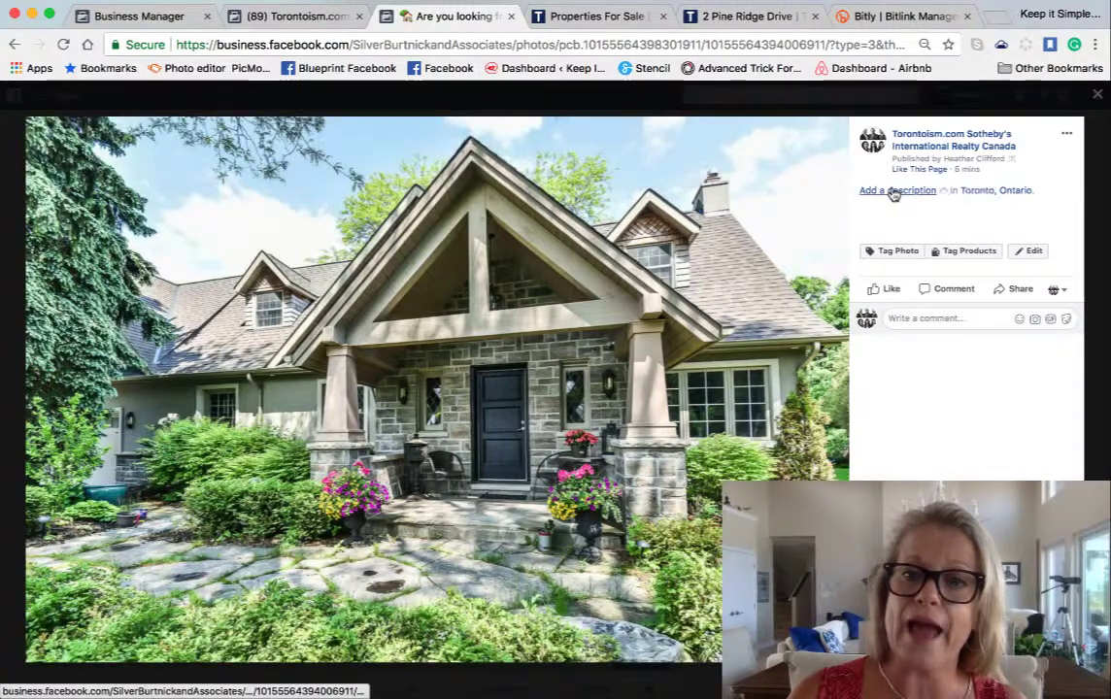
{"action": "left_click", "coordinate": [893, 192]}
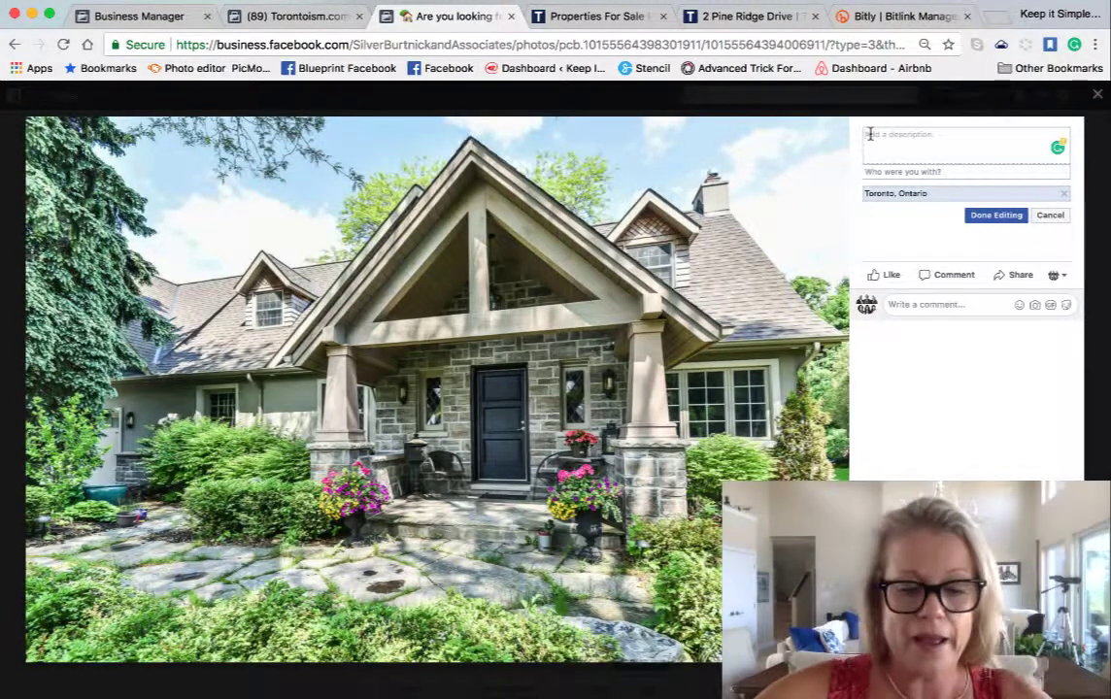
{"action": "key", "text": "super+v"}
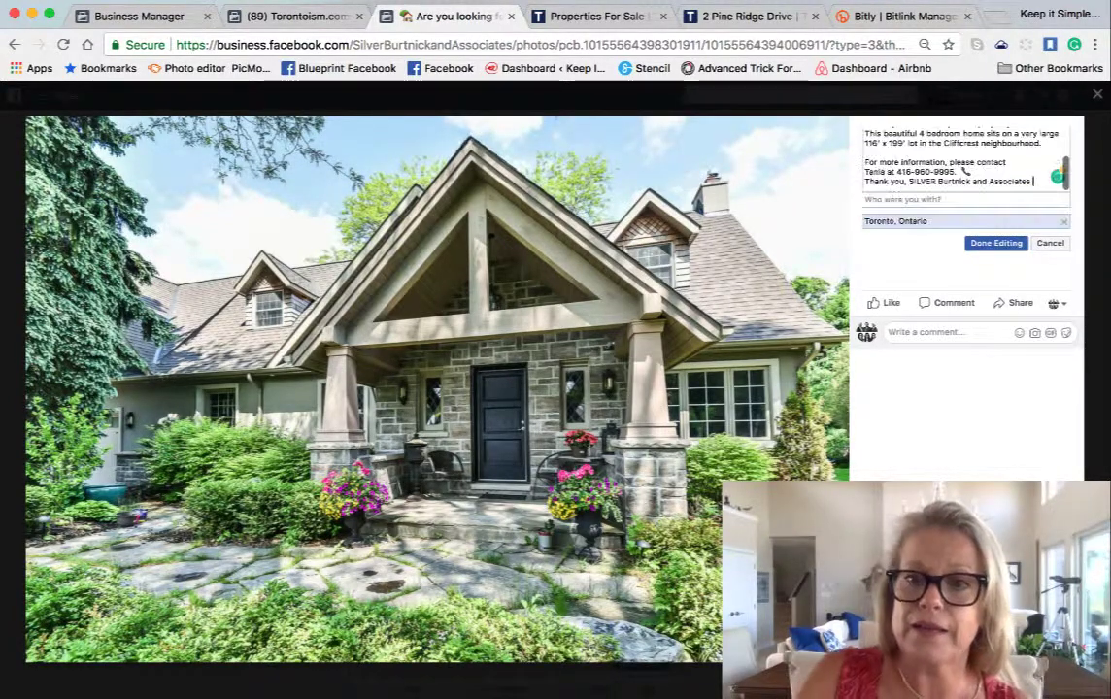
{"action": "left_click", "coordinate": [996, 243]}
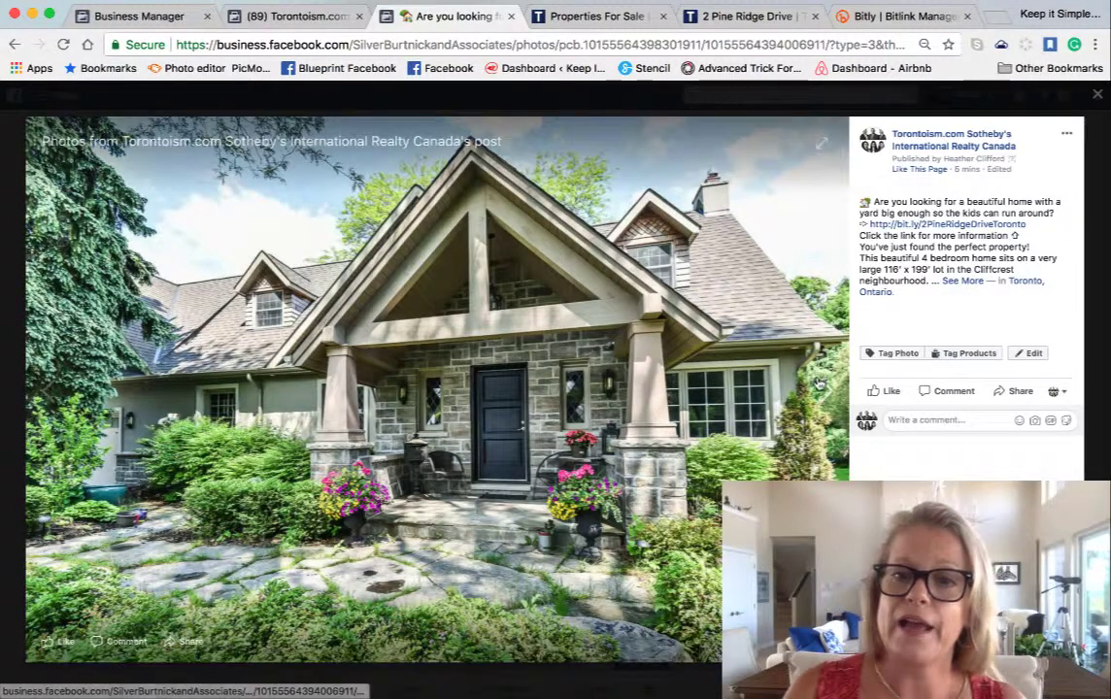
- Add the listing description to the backyard patio photo, then follow the post's bit.ly link
{"action": "left_click", "coordinate": [819, 385]}
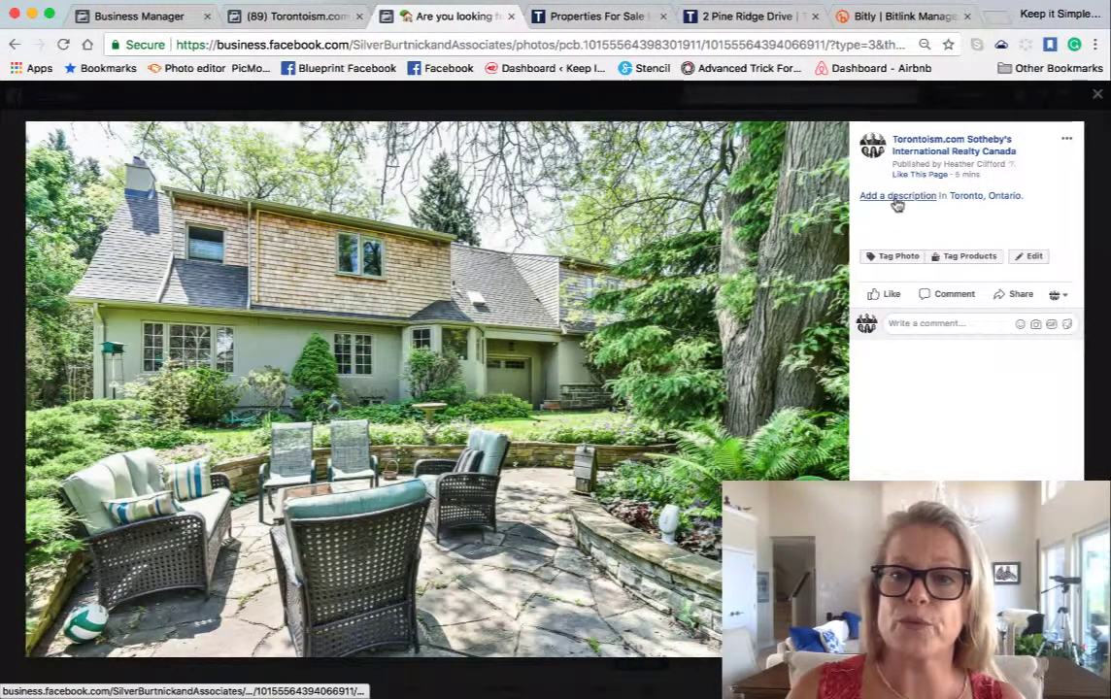
{"action": "left_click", "coordinate": [896, 197]}
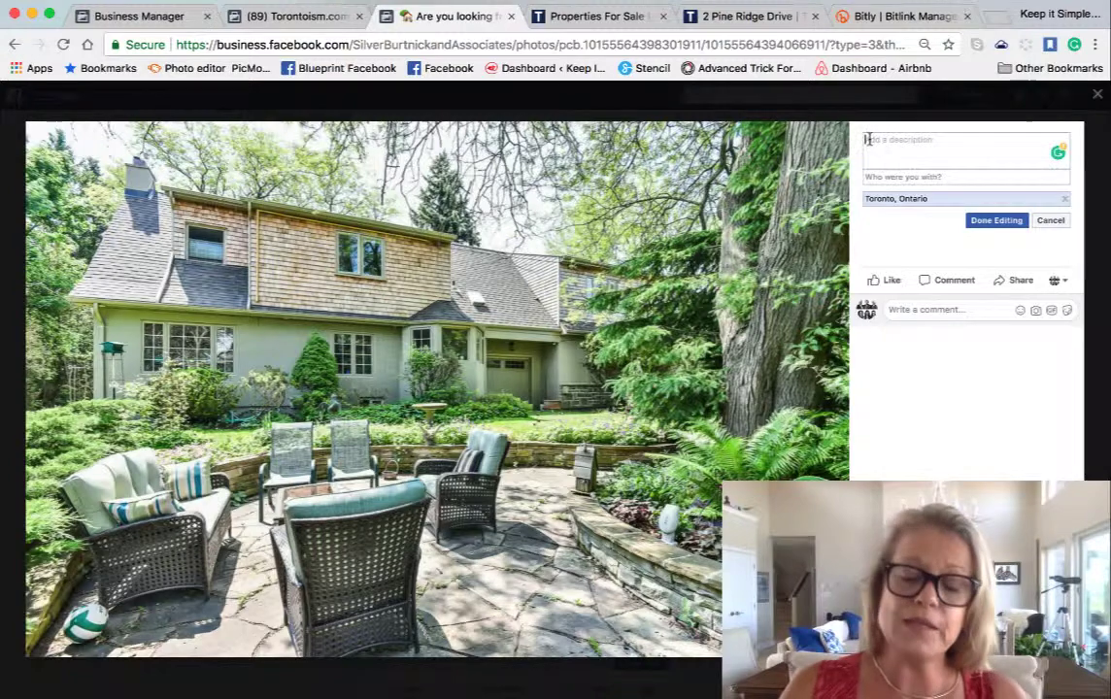
{"action": "key", "text": "ctrl+v"}
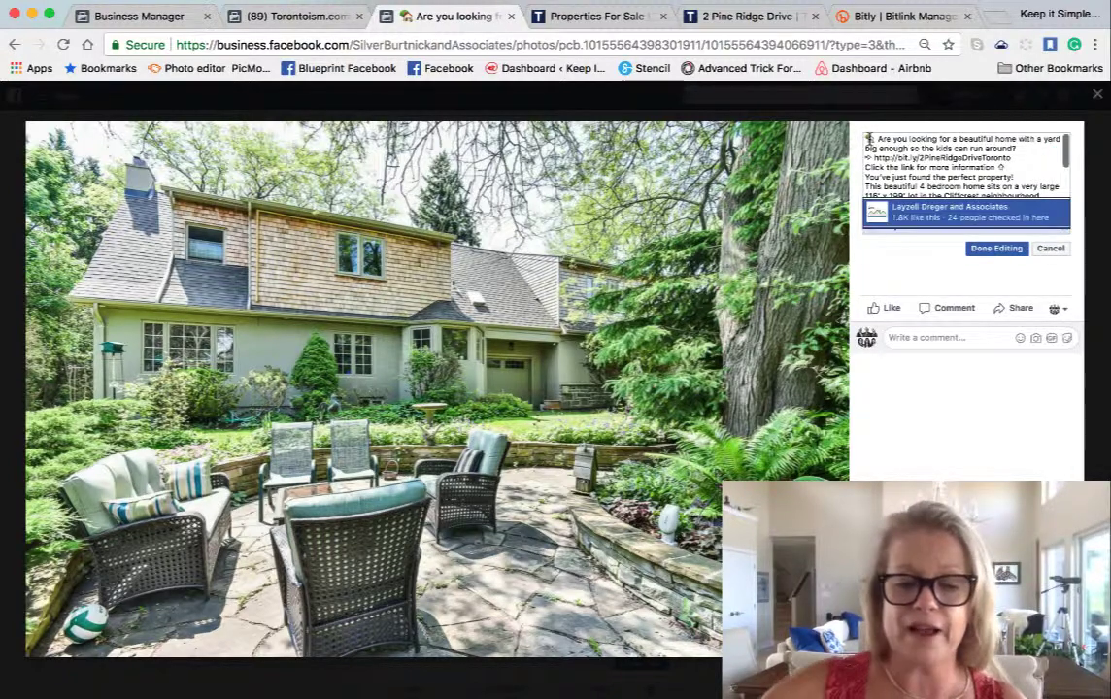
{"action": "left_click", "coordinate": [973, 250]}
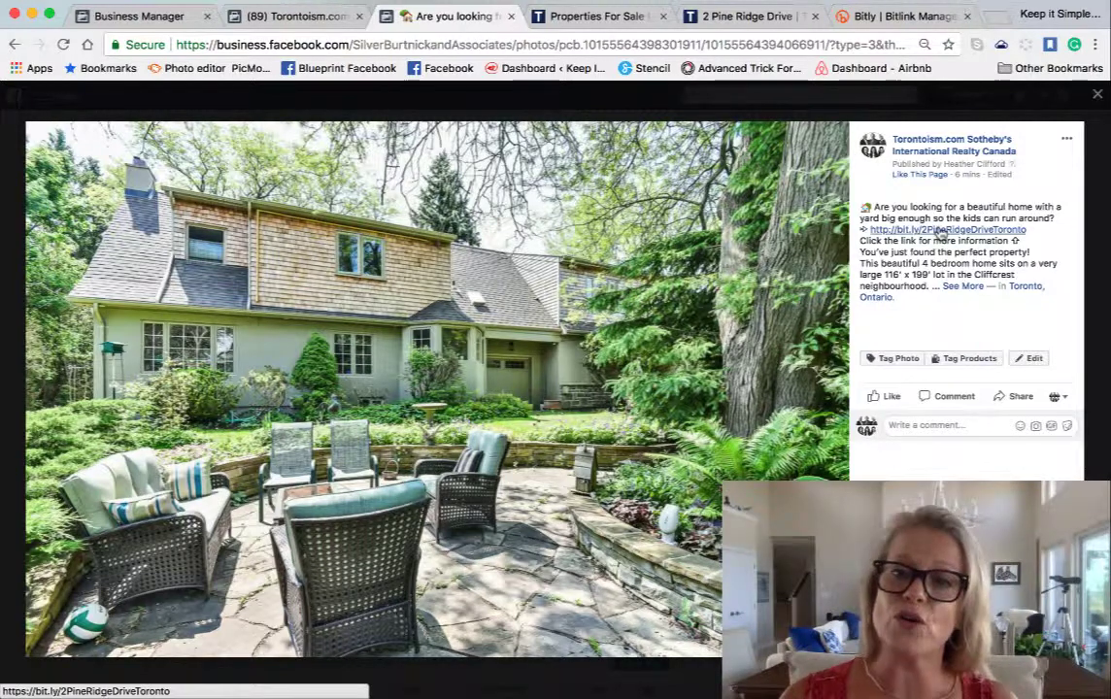
{"action": "left_click", "coordinate": [967, 285]}
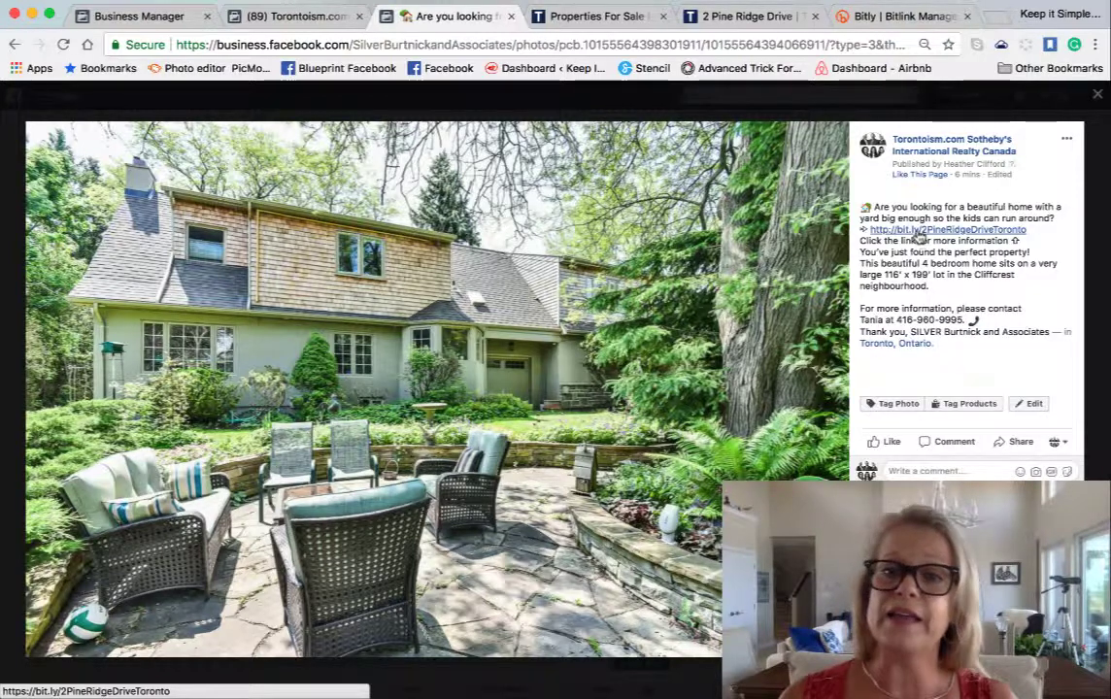
{"action": "left_click", "coordinate": [917, 233]}
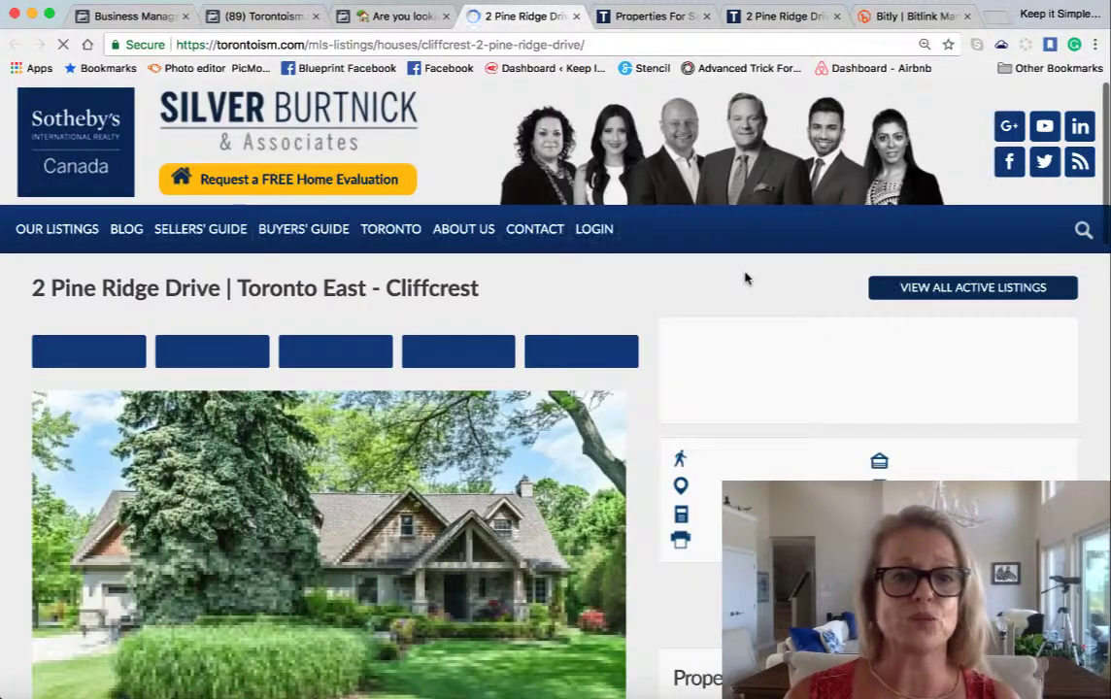
{"action": "scroll", "coordinate": [523, 300], "scroll_direction": "down", "scroll_amount": 5}
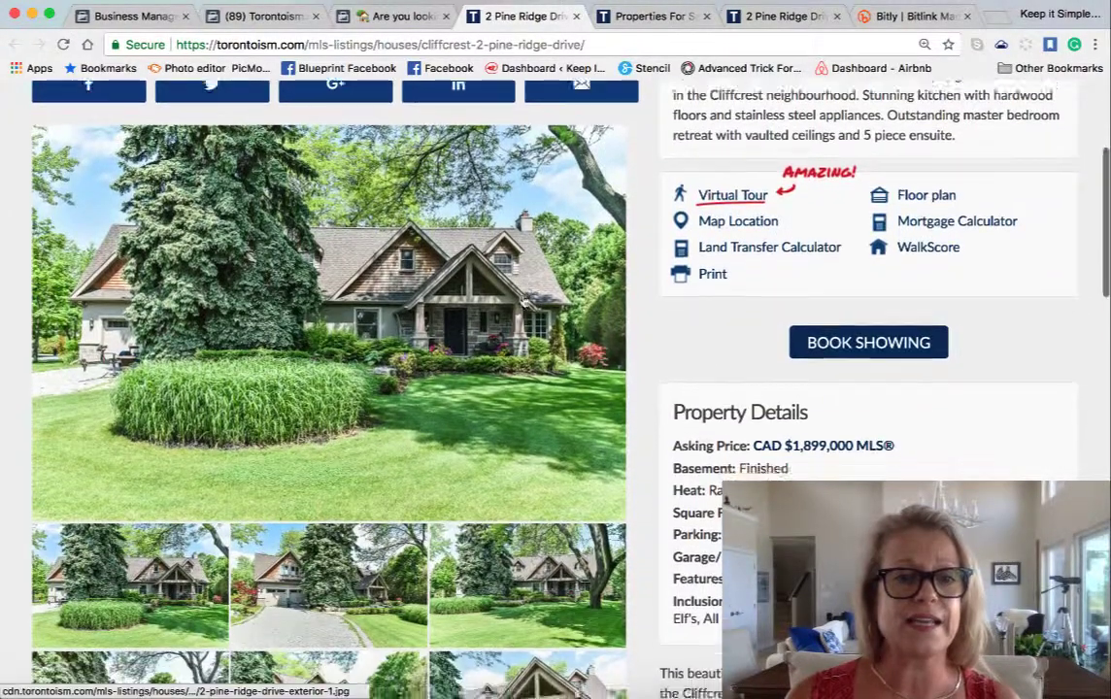
{"action": "scroll", "coordinate": [525, 299], "scroll_direction": "down", "scroll_amount": 3}
{"action": "scroll", "coordinate": [525, 194], "scroll_direction": "up", "scroll_amount": 10}
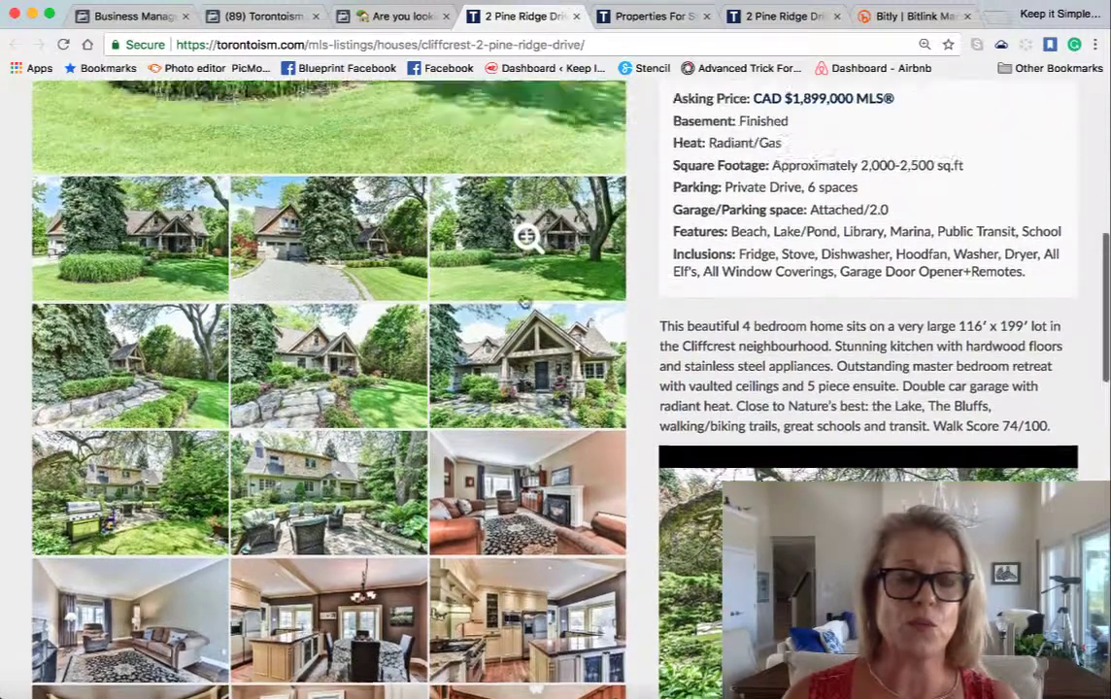
{"action": "scroll", "coordinate": [525, 291], "scroll_direction": "up", "scroll_amount": 2}
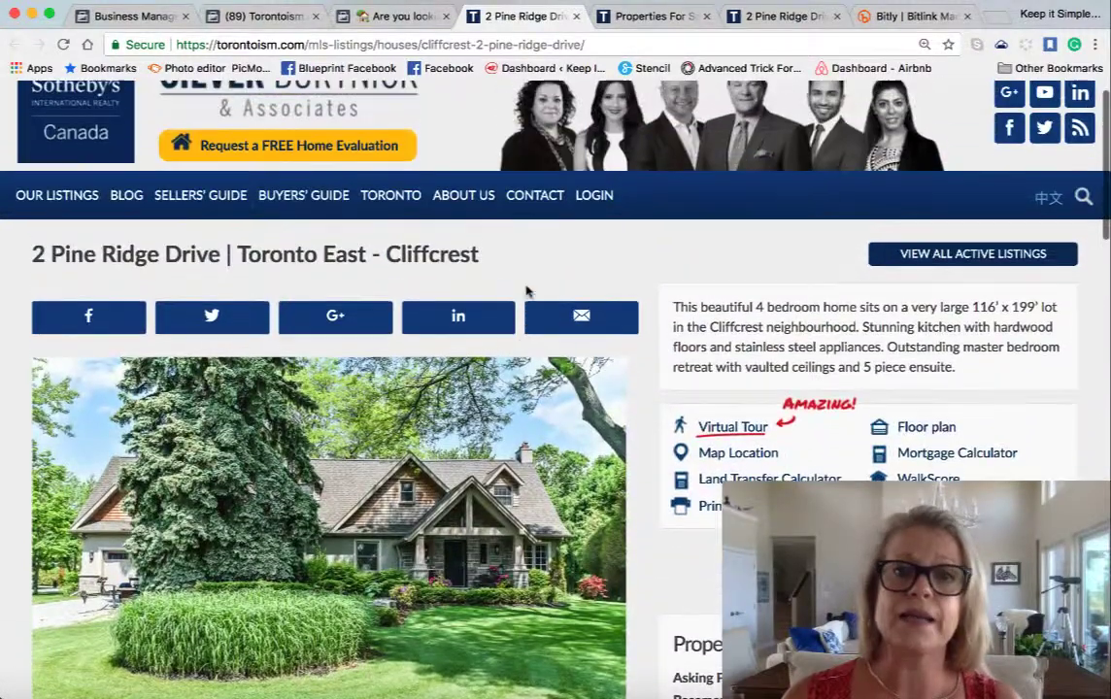
- Close the Facebook photo viewer and post tab, returning to the scheduled post preview
{"action": "left_click", "coordinate": [362, 17]}
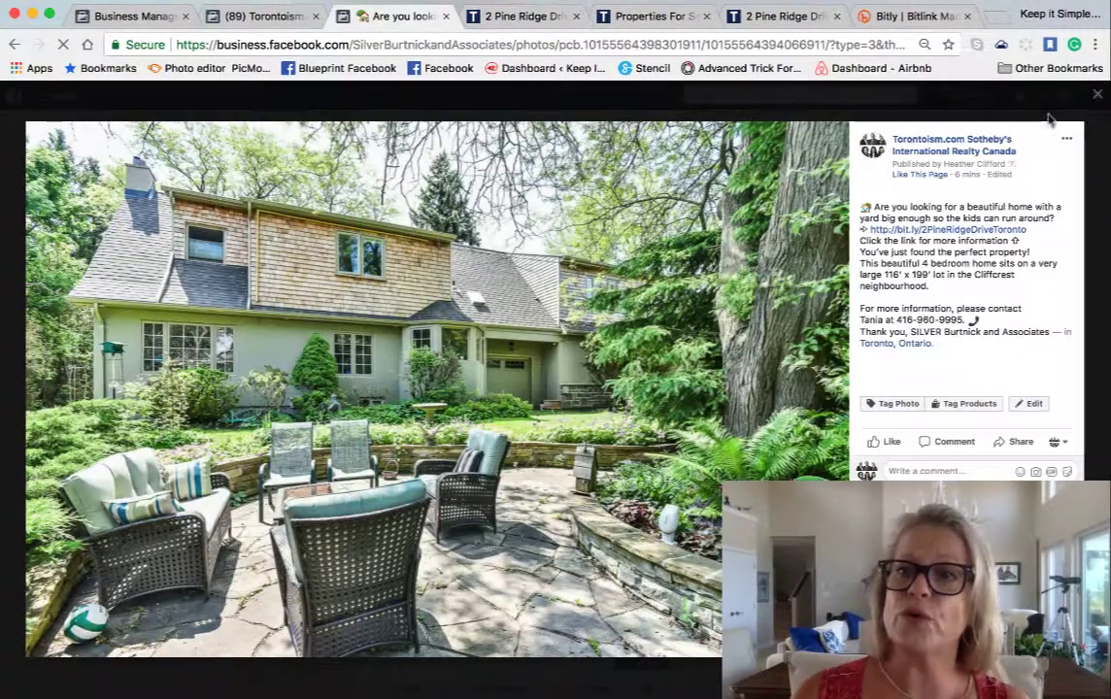
{"action": "left_click", "coordinate": [1097, 94]}
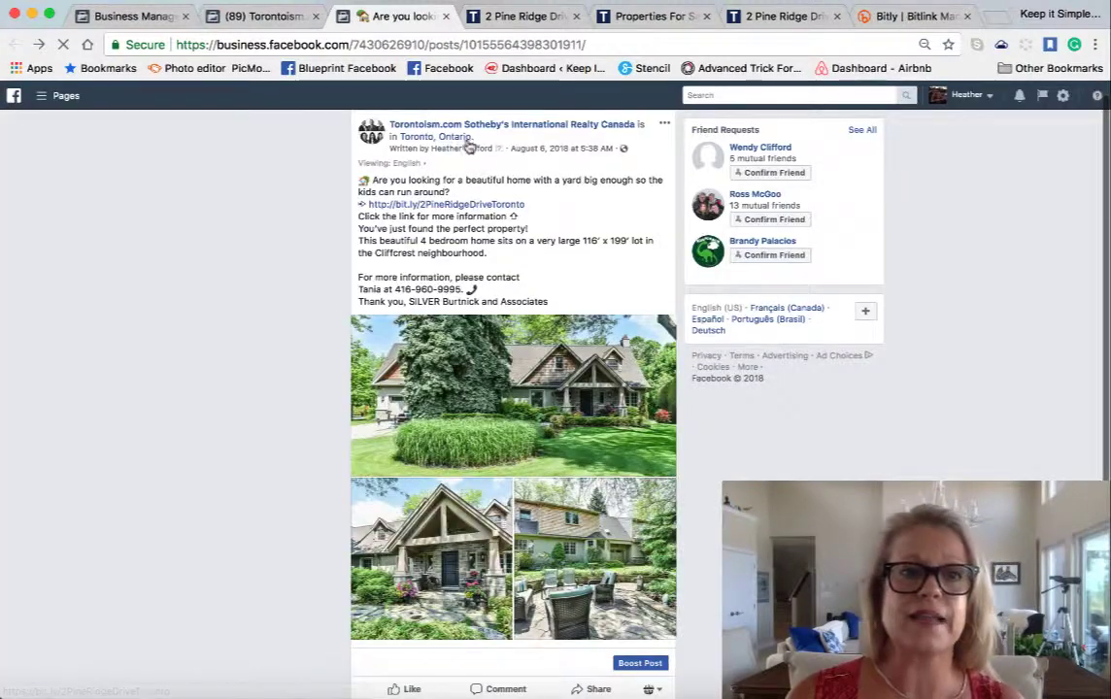
{"action": "left_click", "coordinate": [445, 17]}
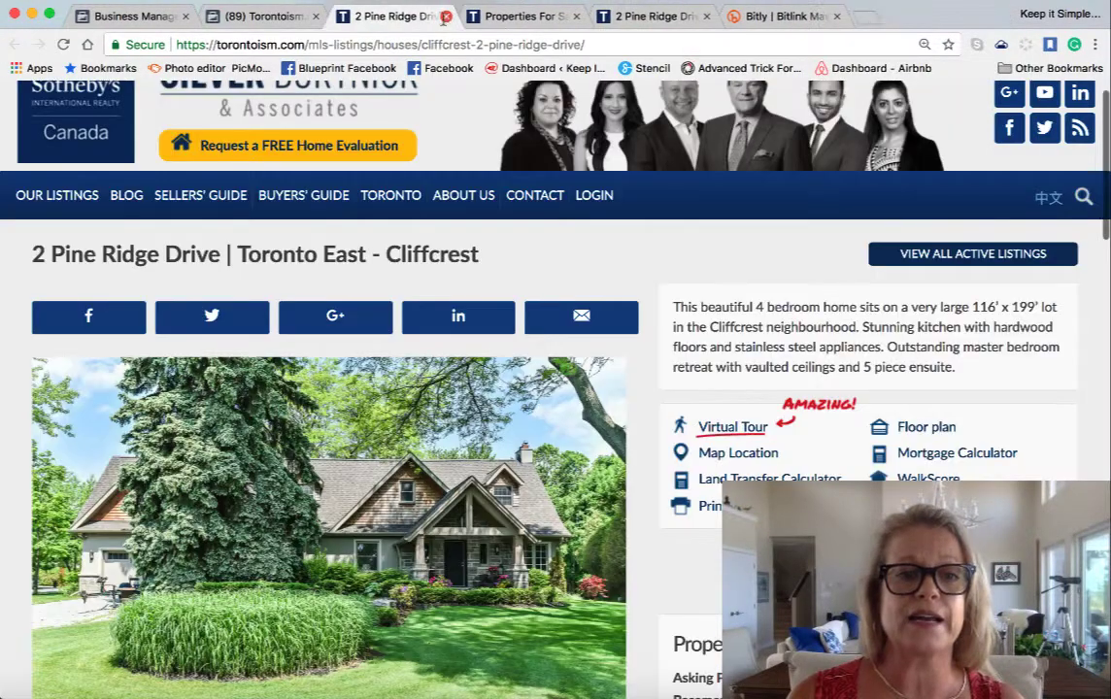
{"action": "left_click", "coordinate": [292, 17]}
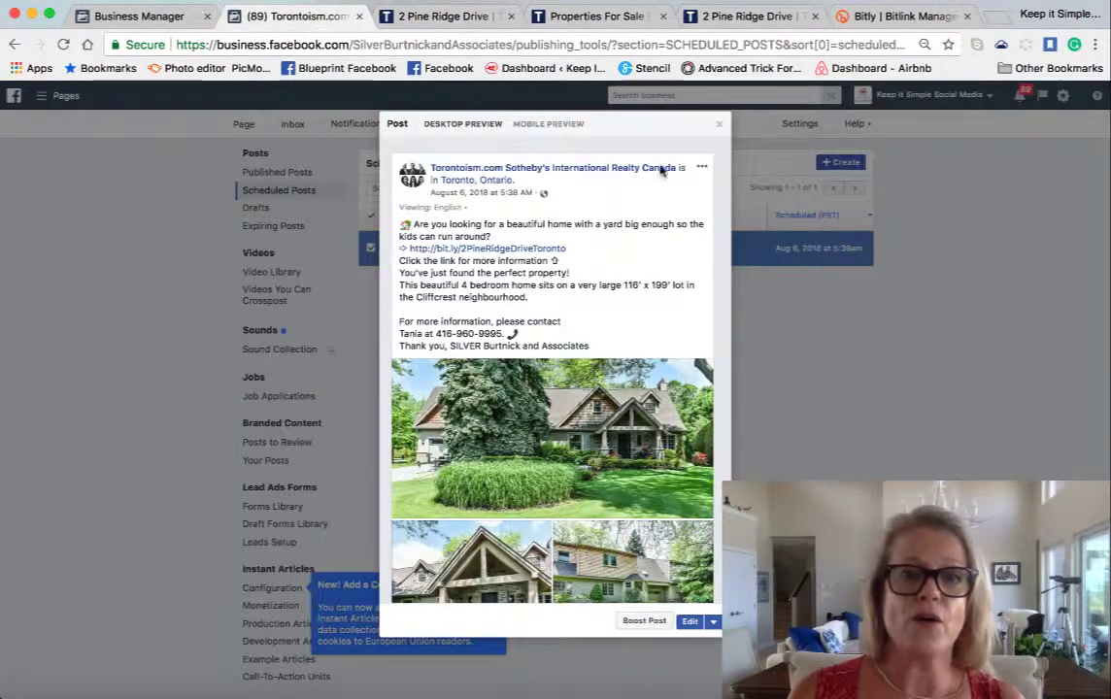
- Close the scheduled post preview and browse the realty Page's home timeline with its photos and reviews
{"action": "left_click", "coordinate": [720, 128]}
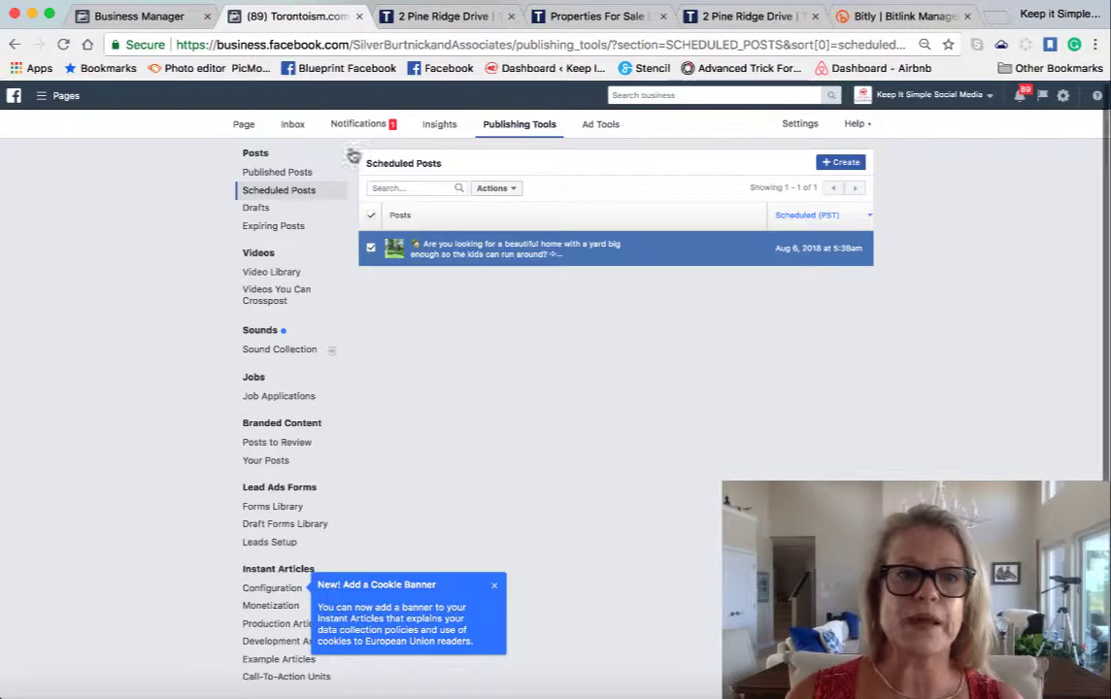
{"action": "left_click", "coordinate": [242, 130]}
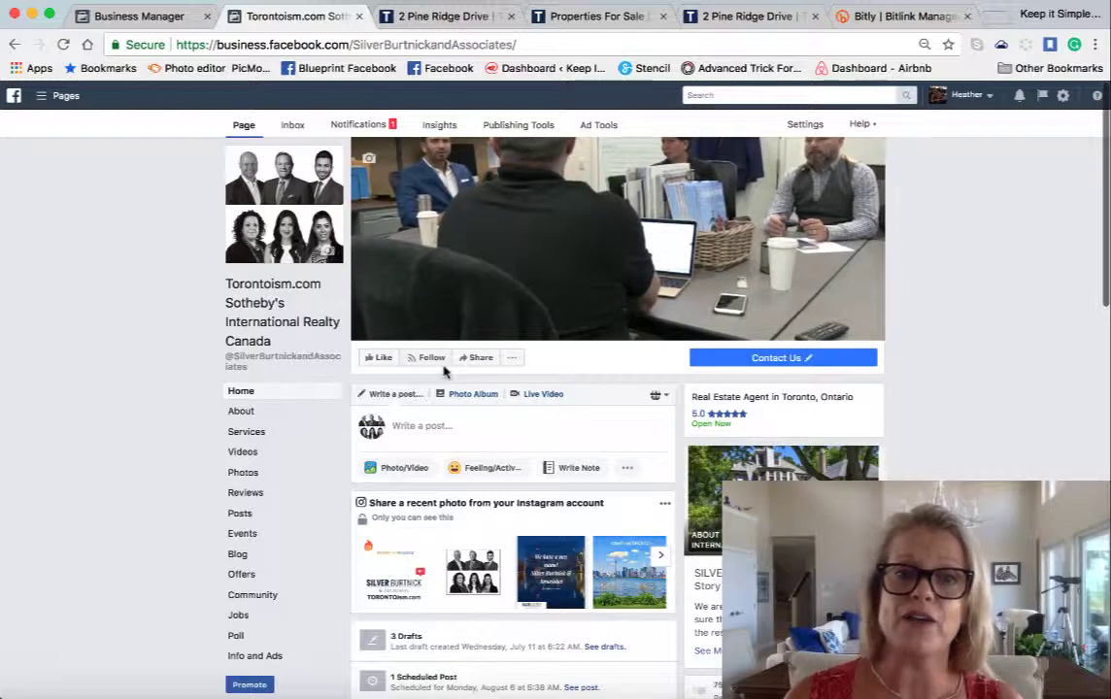
{"action": "scroll", "coordinate": [445, 372], "scroll_direction": "down", "scroll_amount": 5}
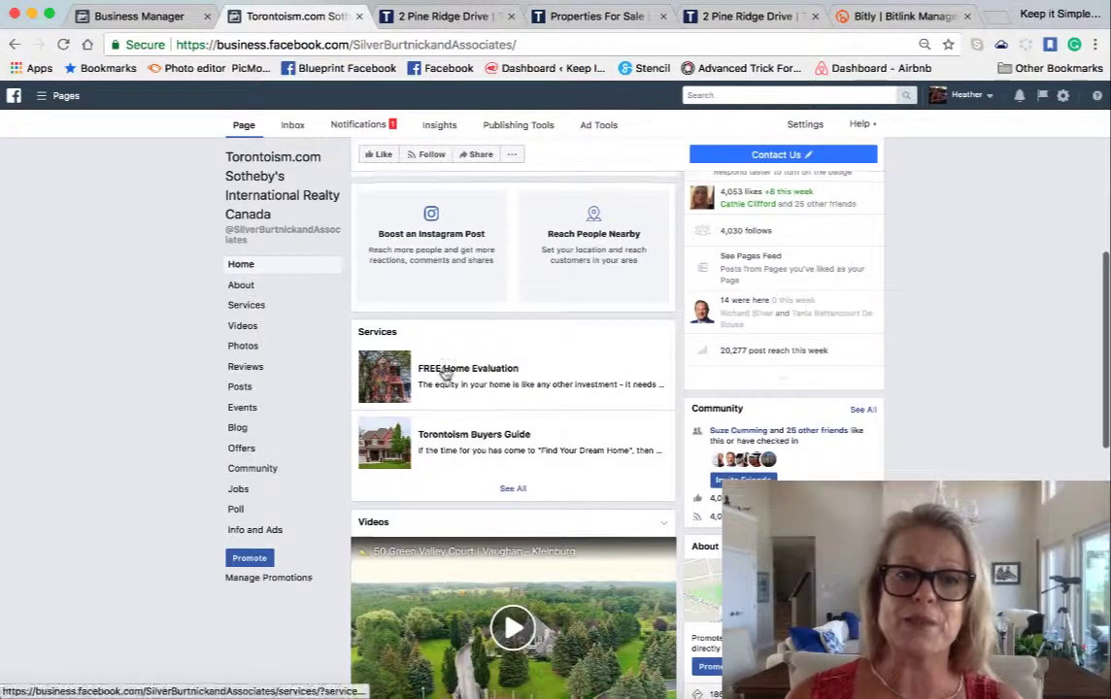
{"action": "scroll", "coordinate": [445, 369], "scroll_direction": "down", "scroll_amount": 6}
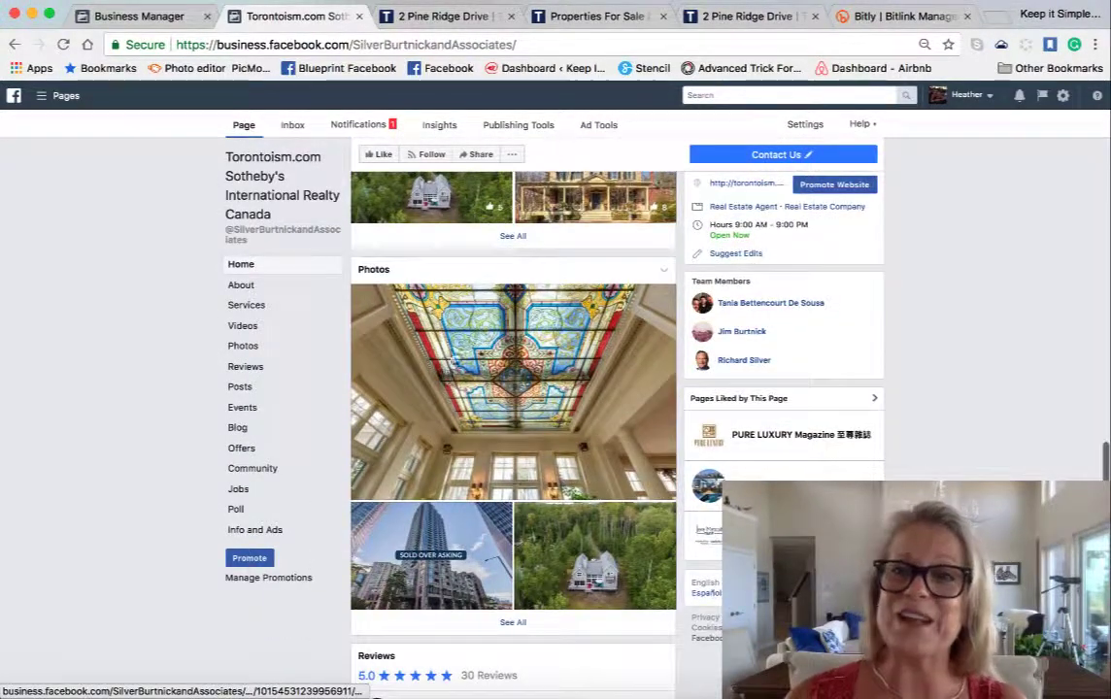
{"action": "left_click", "coordinate": [919, 1]}
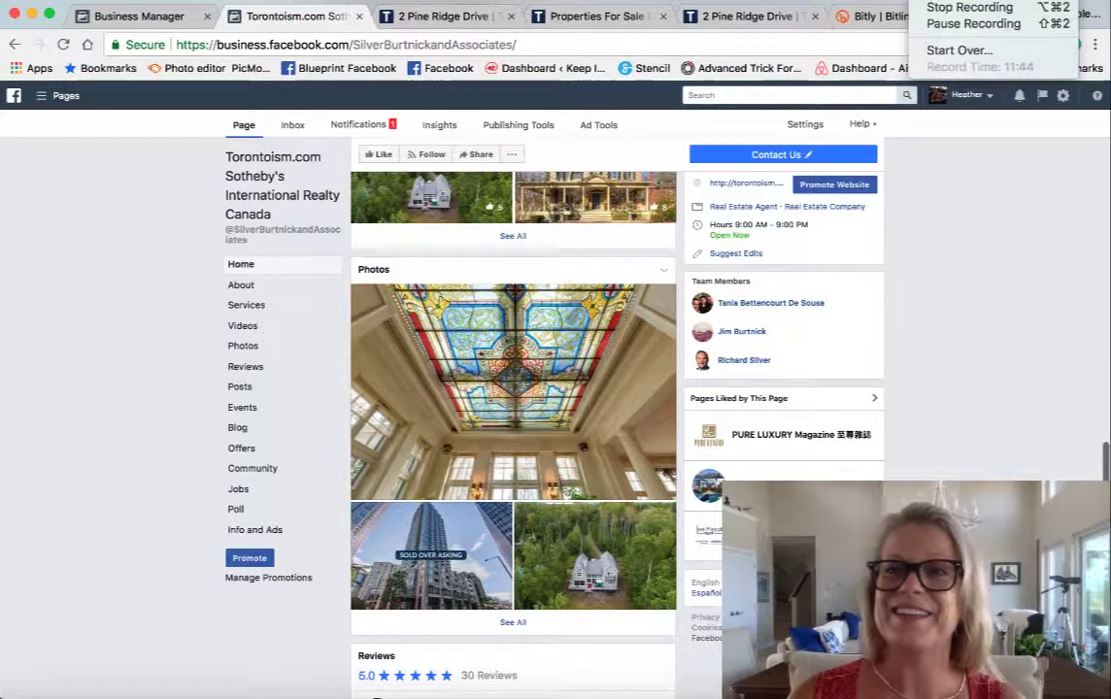